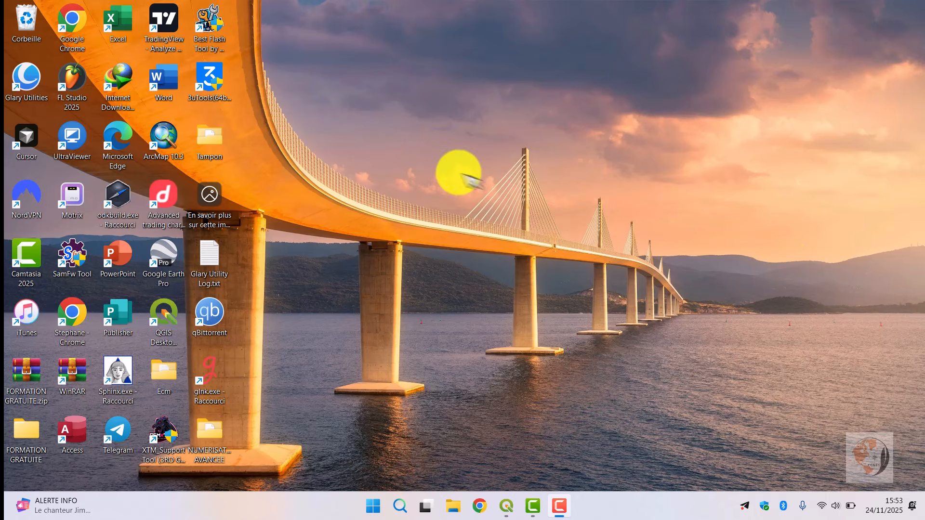
Step: Close one of the two open QGIS windows, discarding its unsaved project changes, and switch to the remaining QGIS window
mouse_move(506, 506)
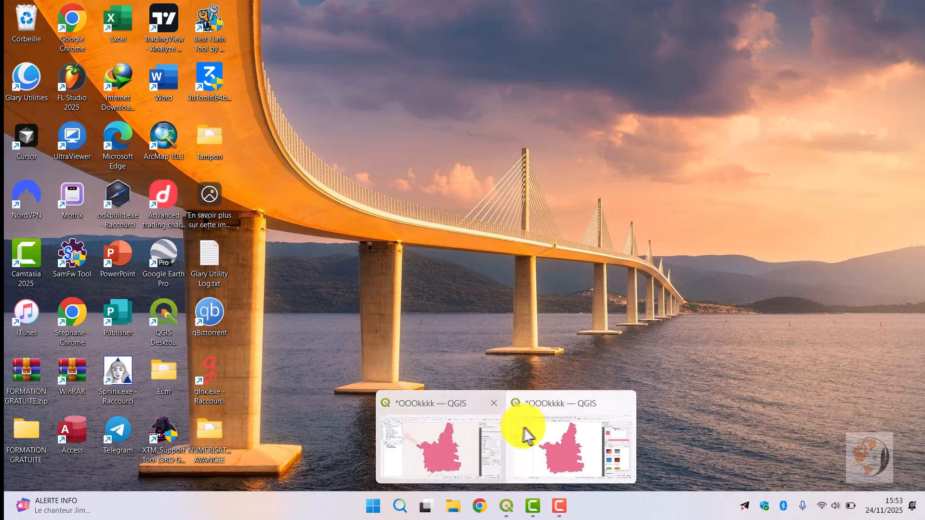
left_click(499, 402)
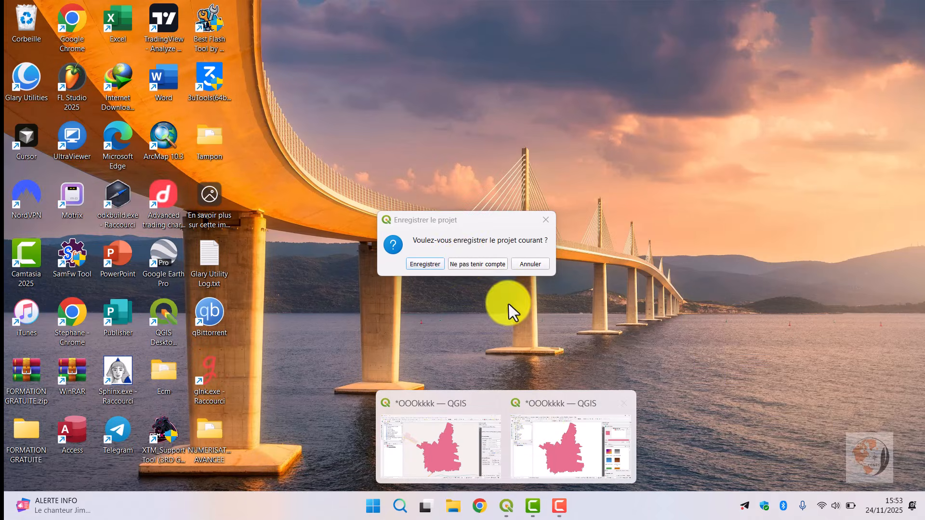
left_click(465, 265)
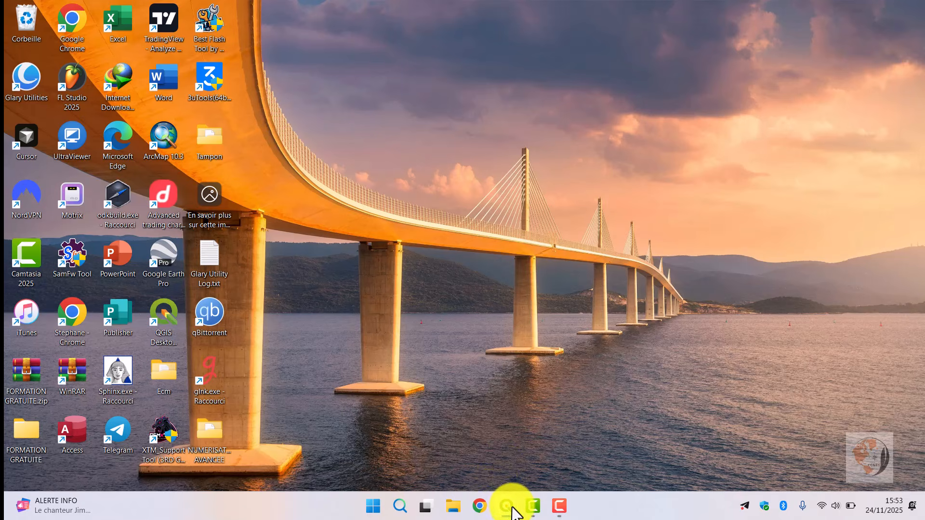
mouse_move(512, 506)
left_click(537, 460)
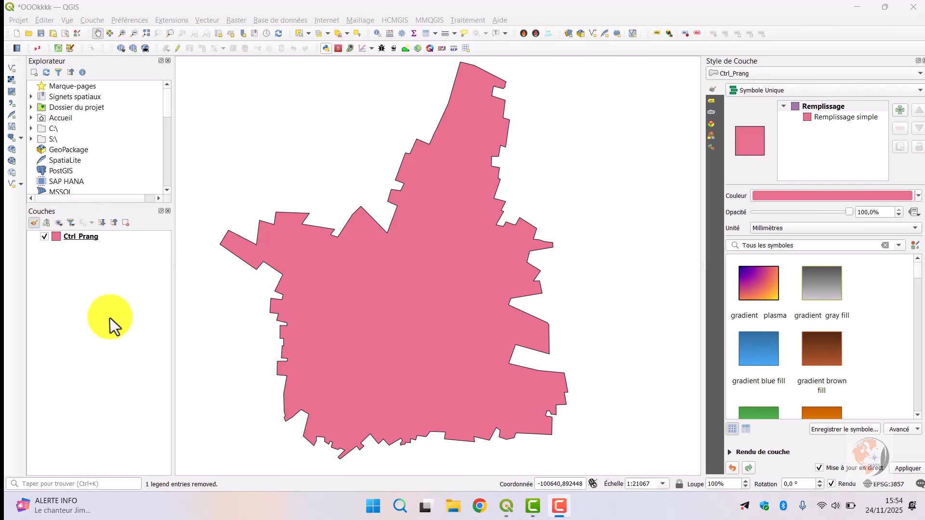
Step: Examine the Ctrl_Prang polygon's shape and outline on the map
left_click_drag(316, 221, 326, 265)
scroll(337, 258, "down", 3)
scroll(337, 259, "up", 2)
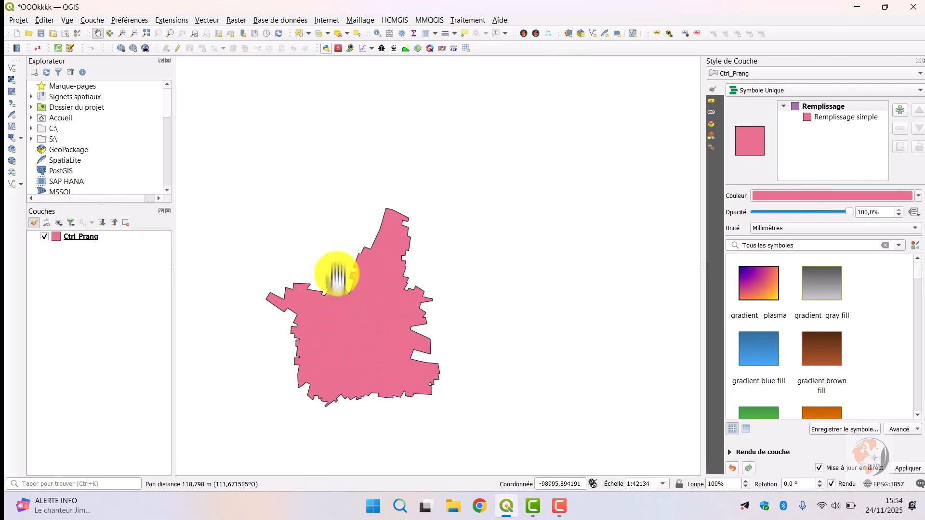
scroll(330, 361, "up", 1)
left_click_drag(337, 357, 376, 345)
scroll(376, 345, "up", 1)
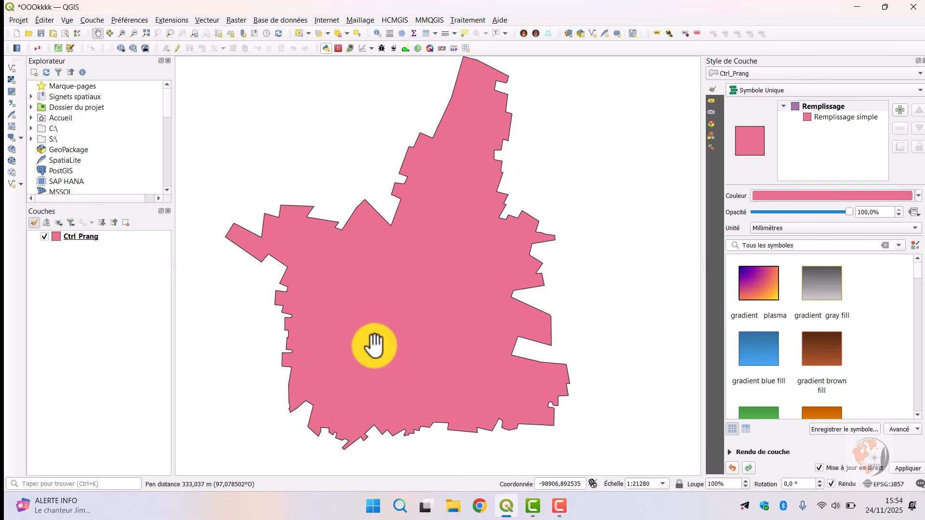
mouse_move(378, 392)
left_mouse_down()
mouse_move(376, 407)
mouse_move(391, 396)
mouse_move(372, 396)
mouse_move(378, 378)
left_mouse_up()
scroll(378, 403, "up", 1)
scroll(373, 394, "down", 1)
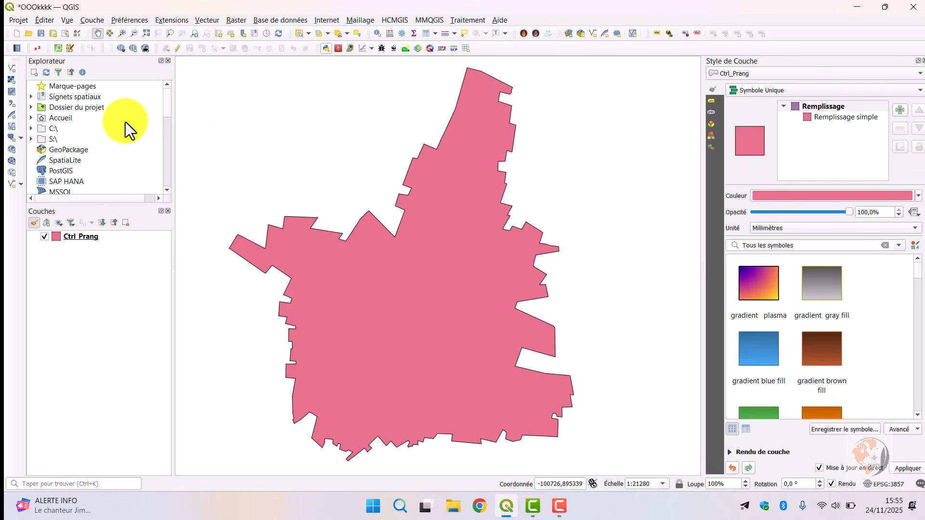
Step: Create a new Shapefile layer with Polygone geometry, saved as Contour in the NUMERISATION AVANCEE folder
left_click(20, 184)
left_click(104, 187)
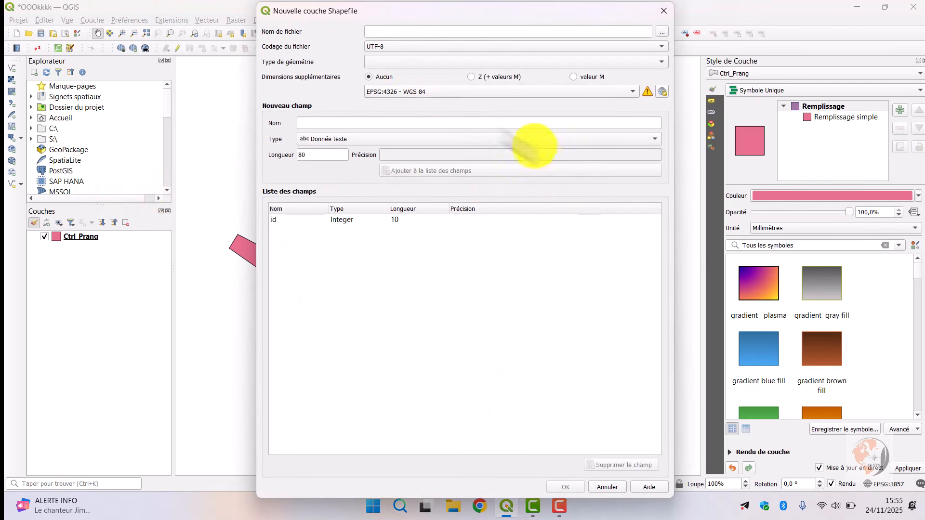
left_click_drag(383, 12, 282, 19)
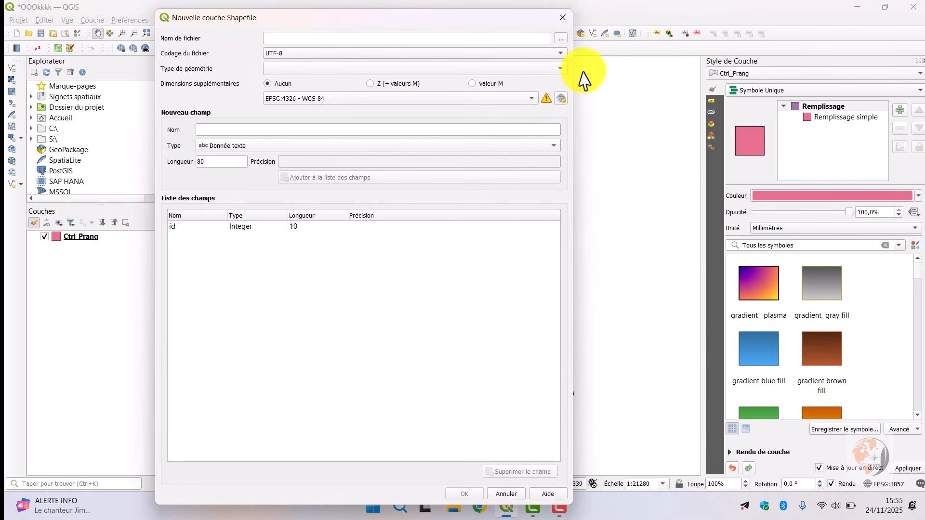
left_click(561, 40)
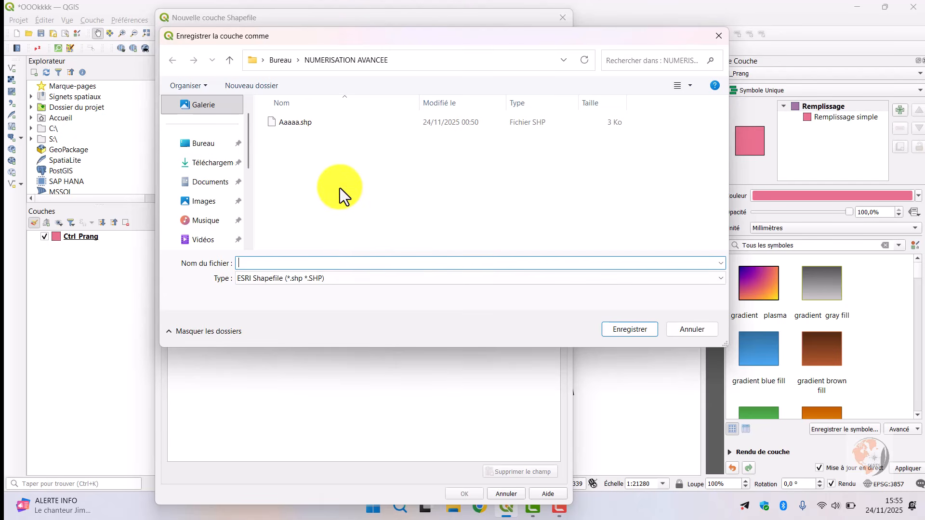
type("Contour")
left_click(629, 330)
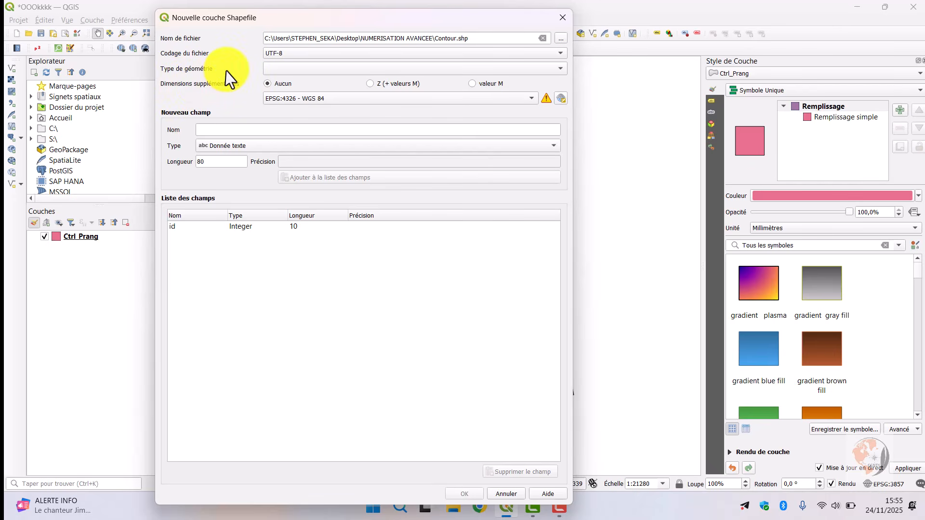
left_click(274, 70)
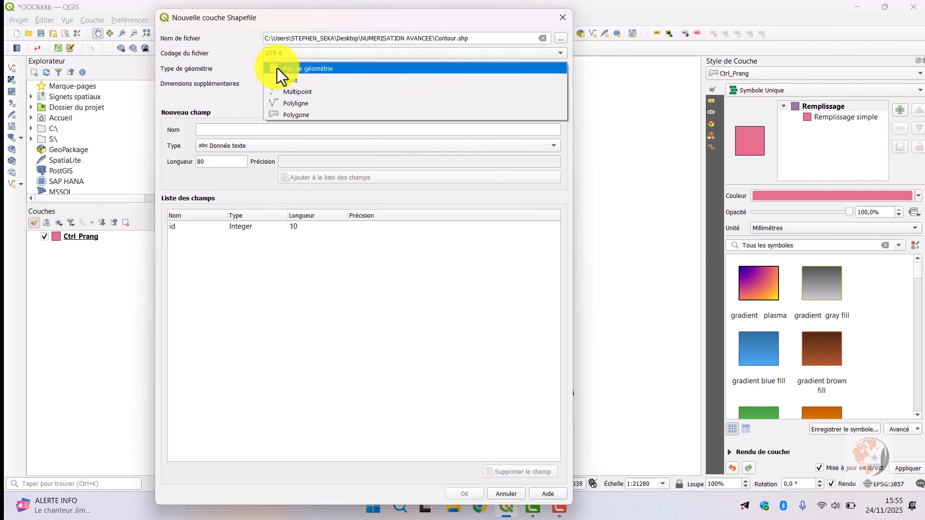
left_click(300, 115)
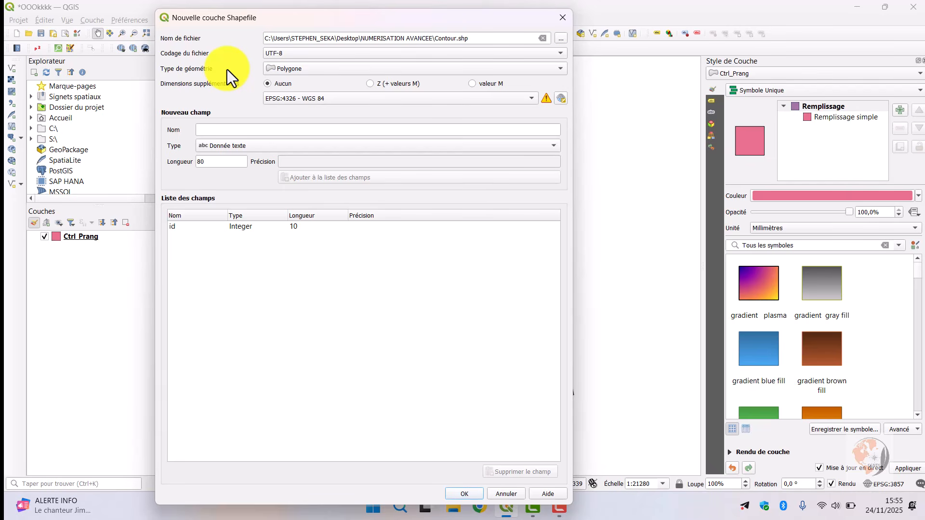
left_click(474, 497)
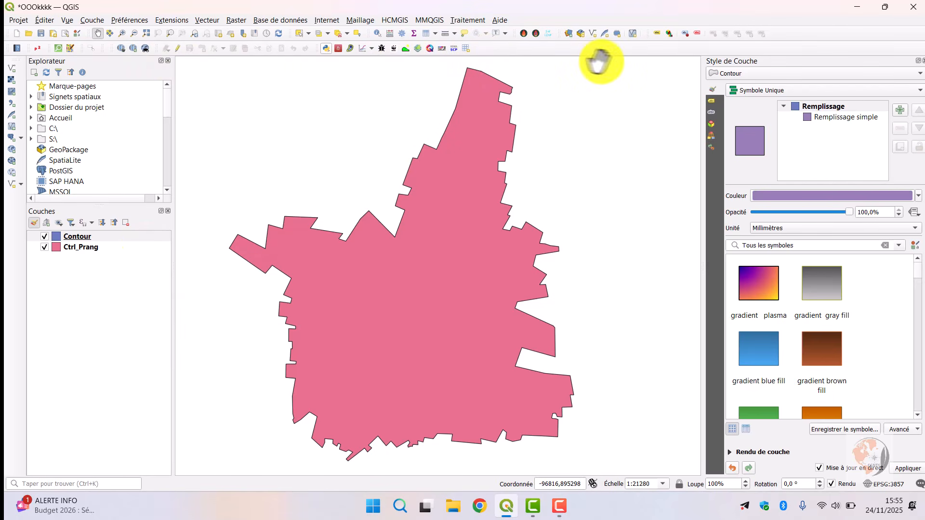
Step: Show the Numérisation avancée toolbar and dock it in the second toolbar row
right_click(512, 50)
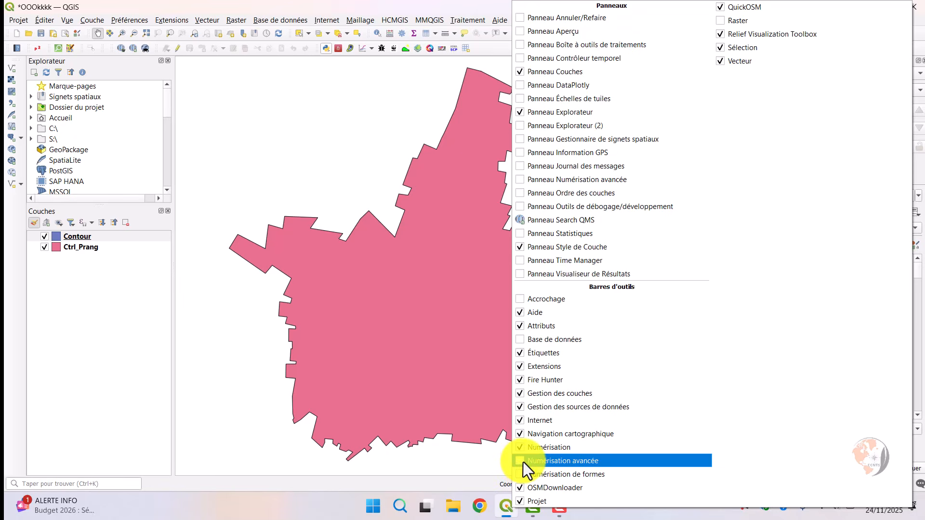
left_click(523, 461)
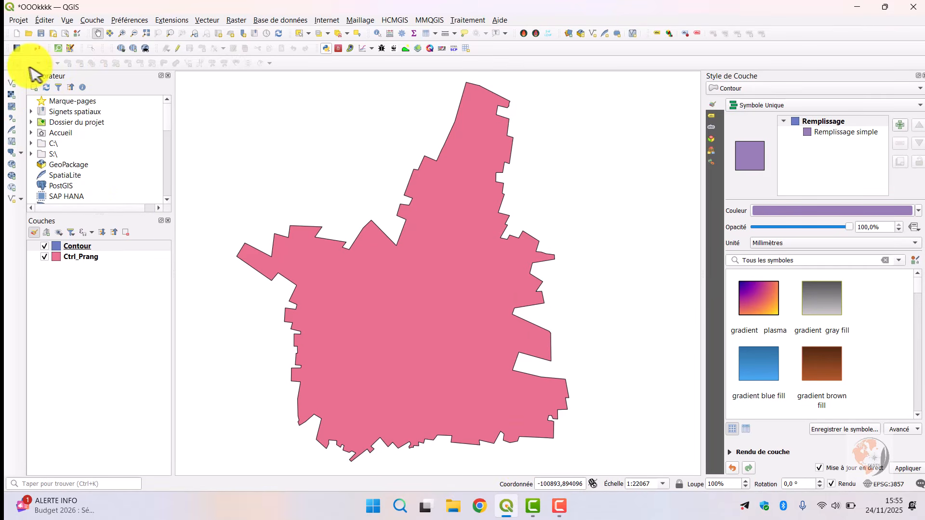
left_click_drag(9, 62, 489, 49)
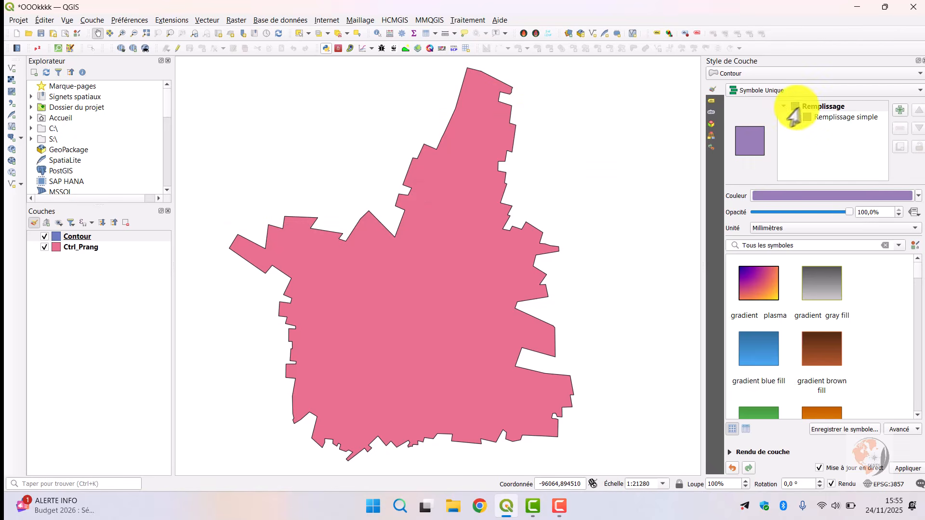
left_click(590, 26)
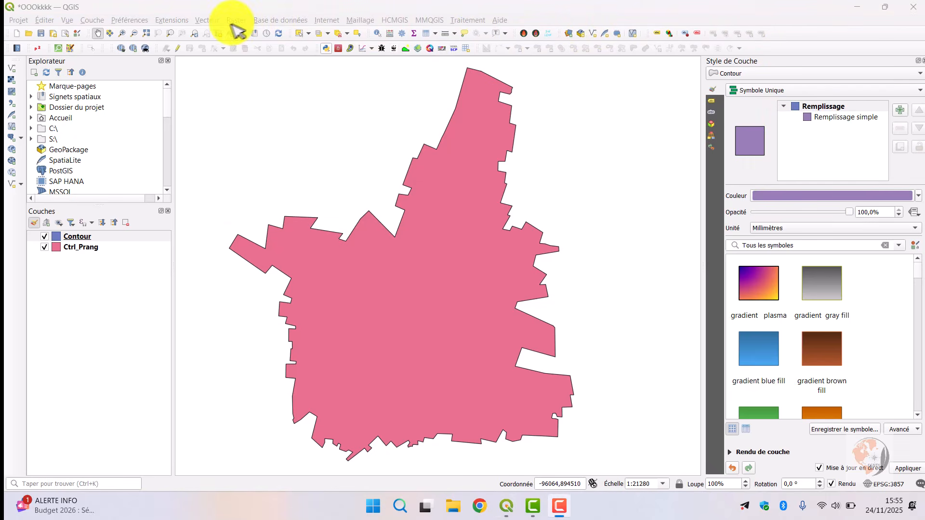
Step: Show the Accrochage toolbar and dock it after the advanced digitizing tools
right_click(781, 51)
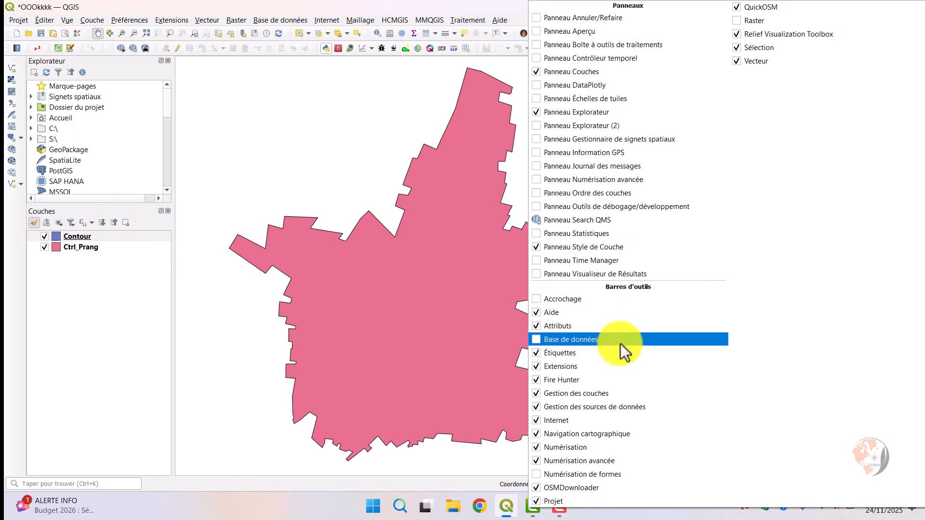
left_click(536, 301)
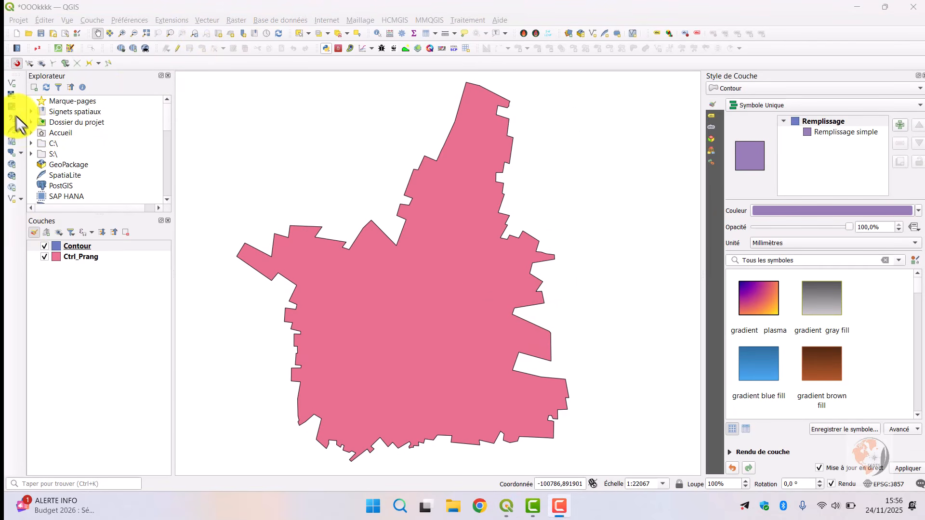
left_click_drag(10, 62, 771, 51)
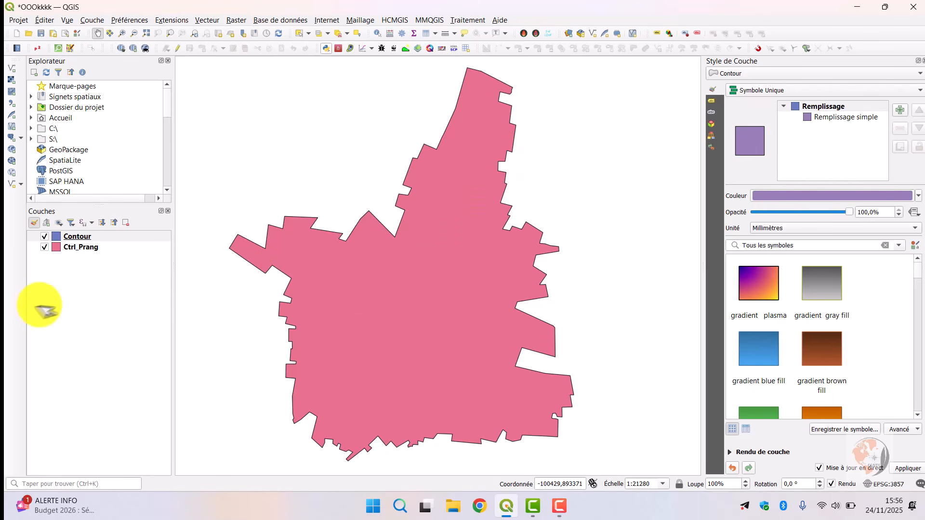
Step: Switch the Contour layer into edit mode
left_click(67, 303)
left_click(66, 302)
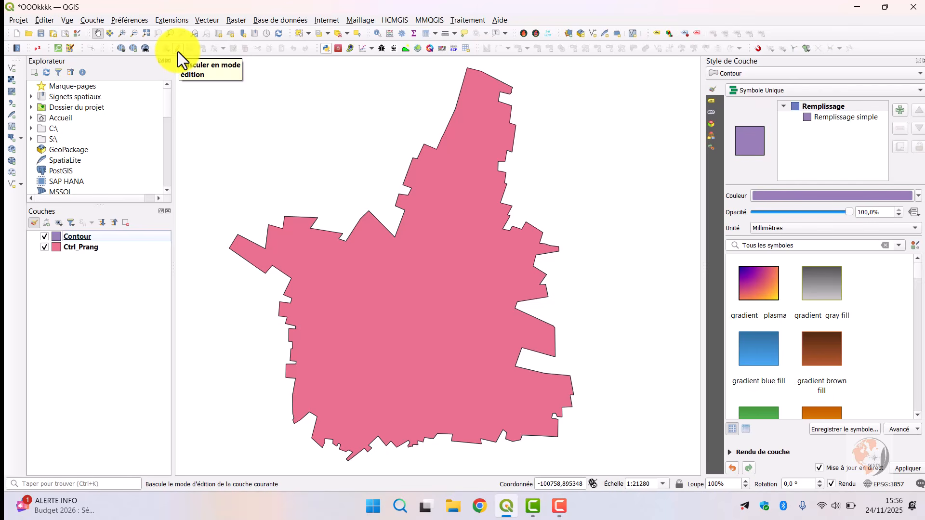
left_click(178, 49)
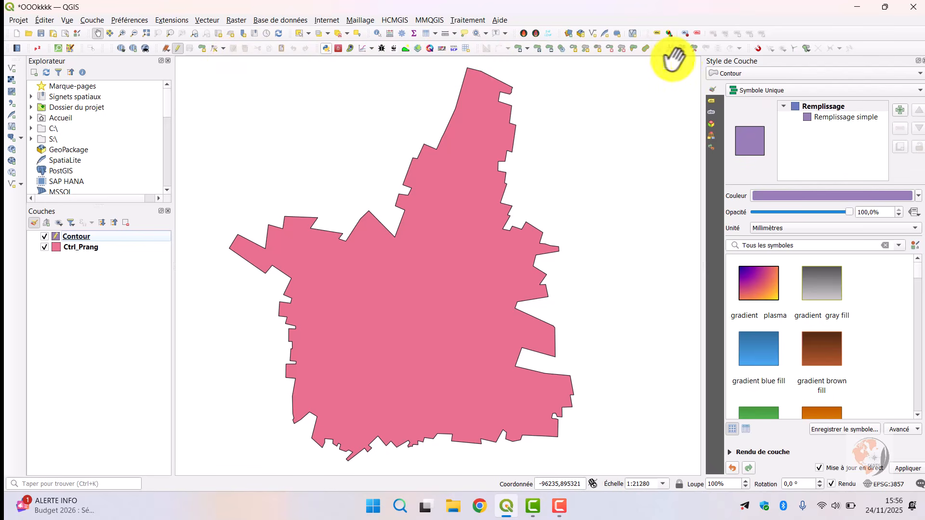
Step: Activate snapping and set its layer mode to Configuration avancée
mouse_move(751, 48)
left_mouse_down()
mouse_move(748, 64)
mouse_move(762, 64)
mouse_move(763, 52)
mouse_move(758, 60)
left_mouse_up()
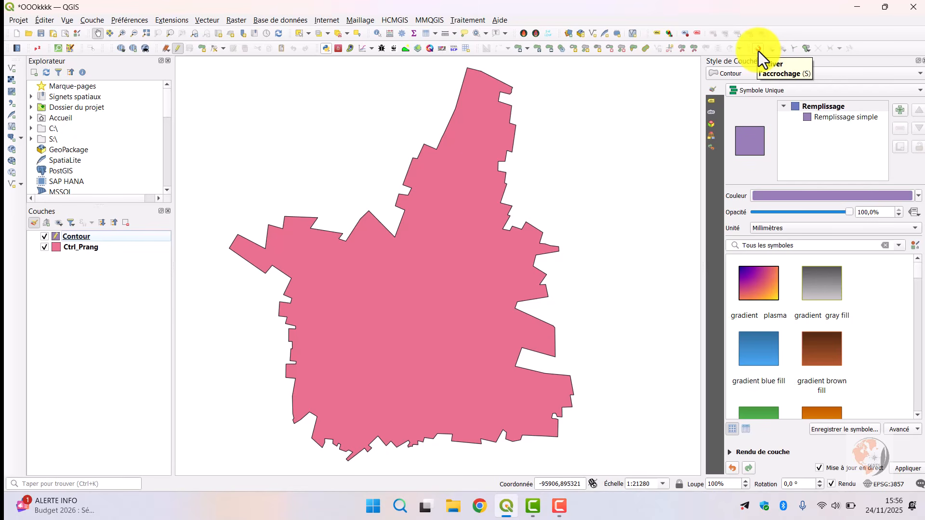
left_click(759, 50)
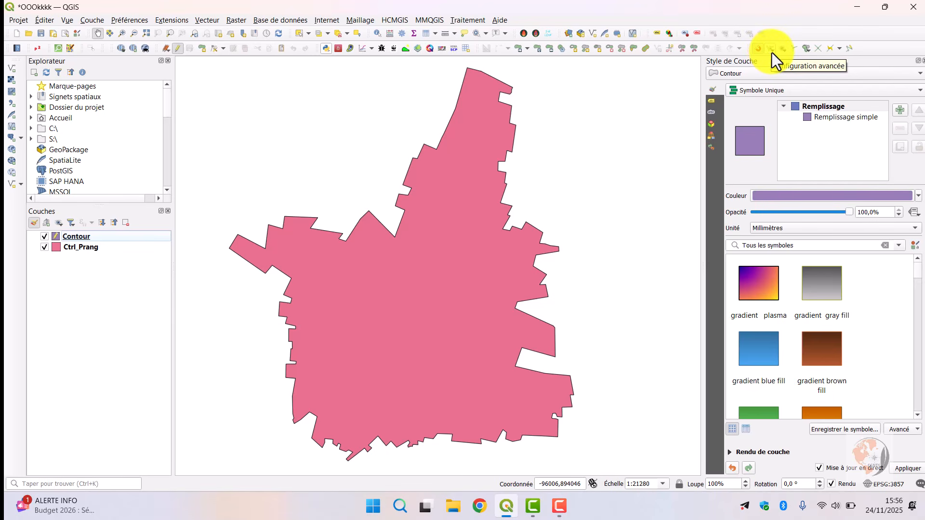
left_click(772, 52)
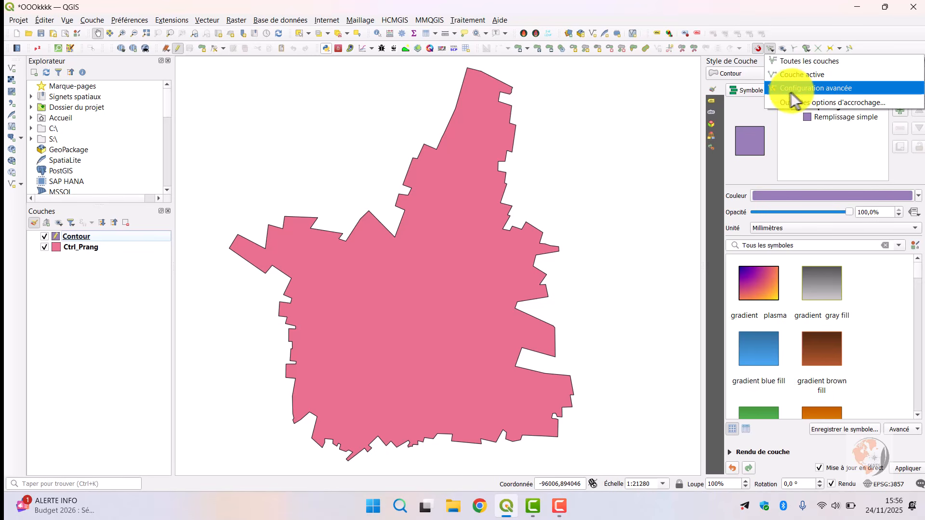
left_click(805, 91)
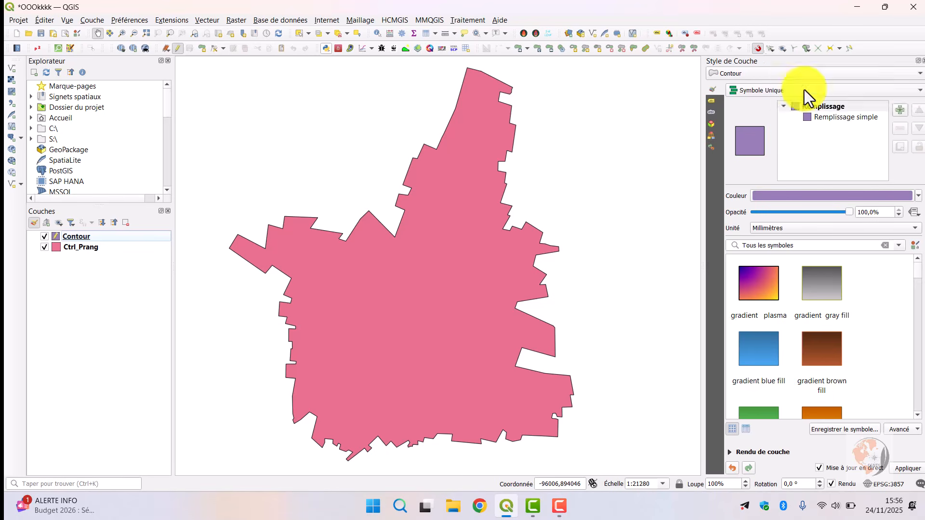
Step: Move the snapping toolbar to its own row and enable snapping for both the Contour and Ctrl_Prang layers
left_click(782, 51)
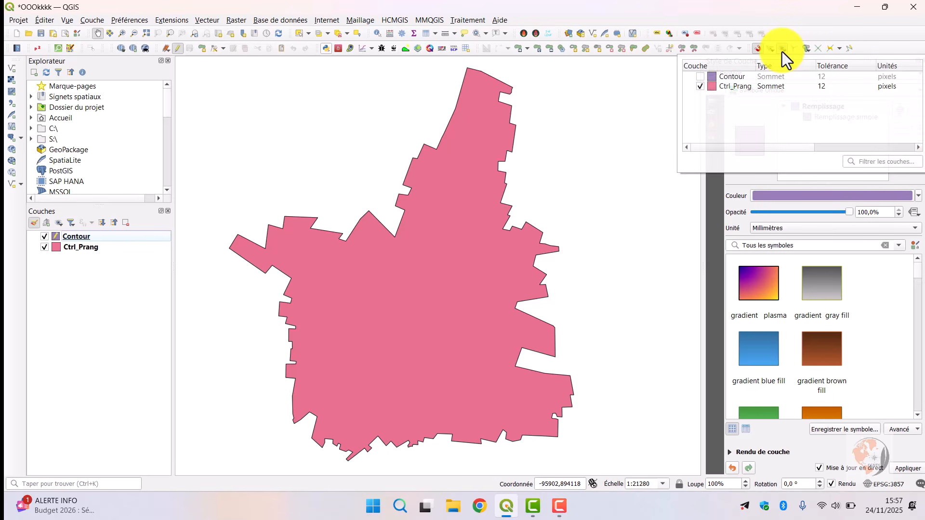
left_click(660, 74)
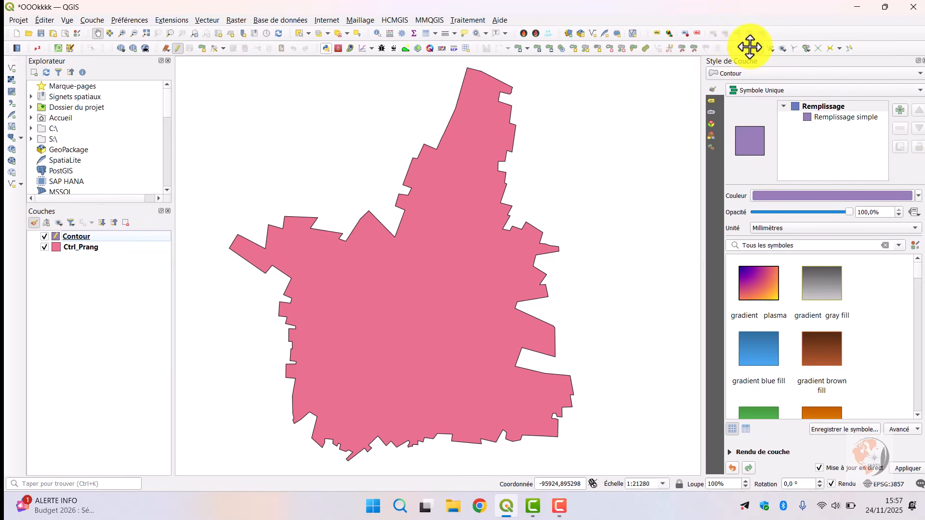
left_click_drag(750, 46, 9, 62)
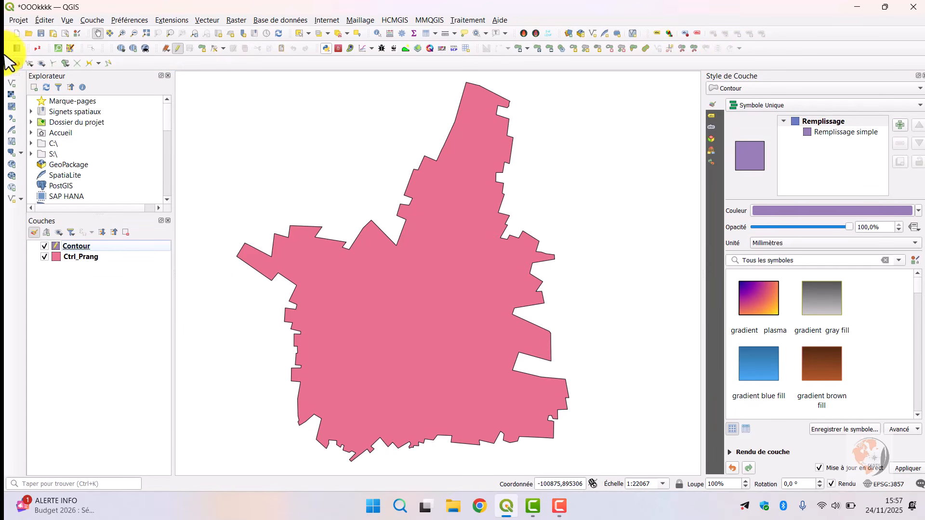
left_click(42, 64)
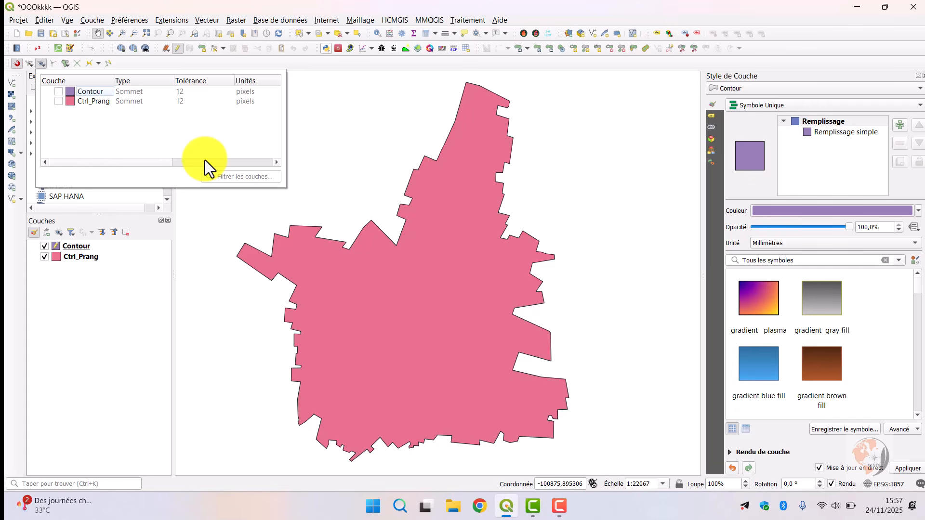
left_click(58, 92)
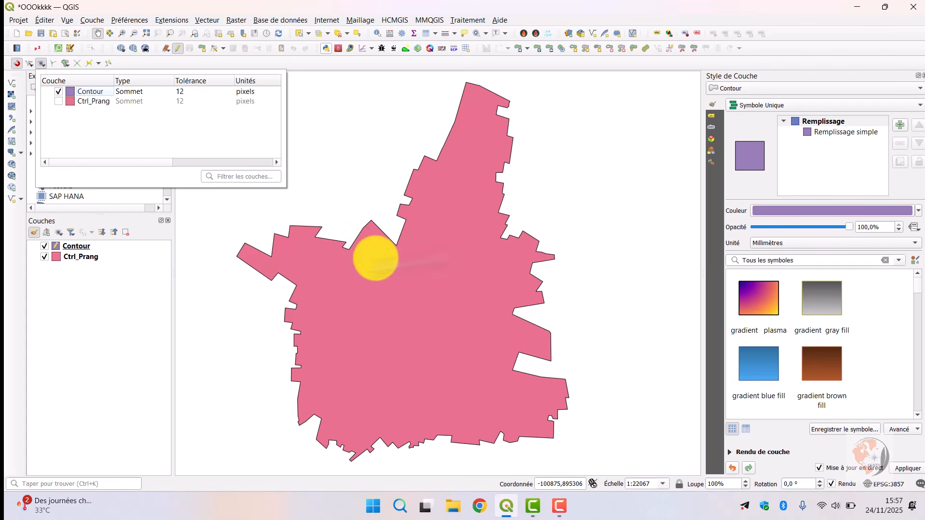
left_click(59, 101)
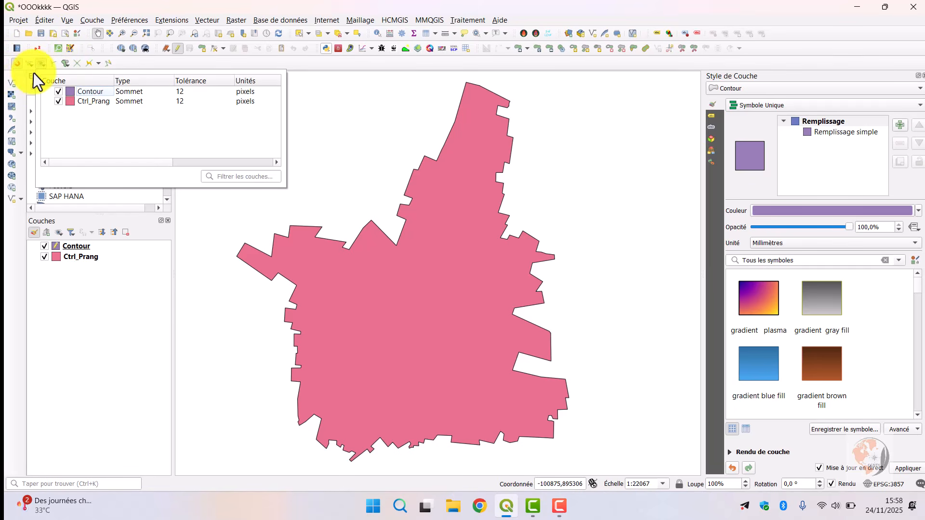
left_click(96, 62)
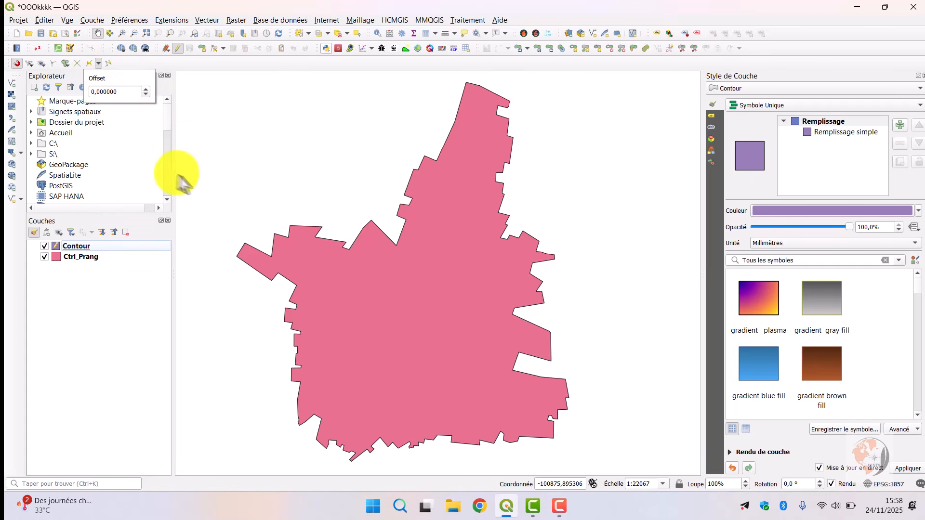
left_click(150, 63)
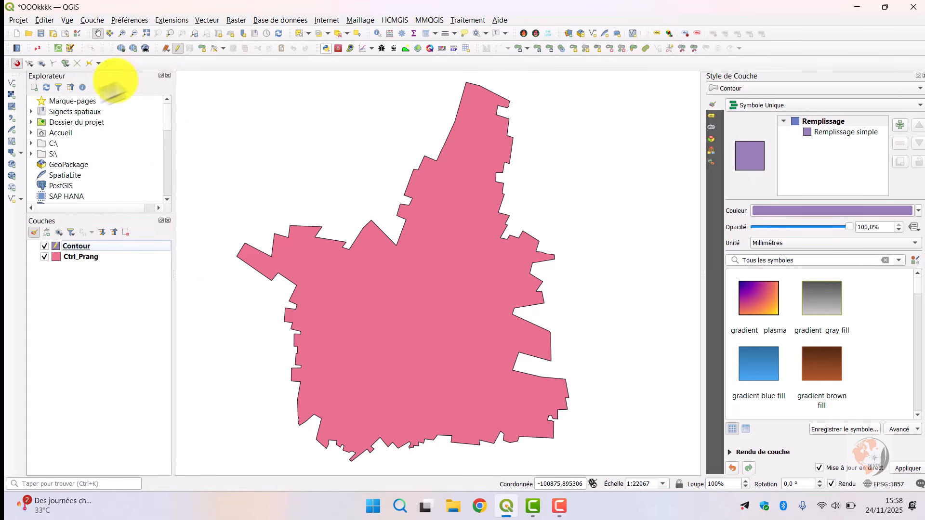
Step: Activate tracing for digitizing along existing feature boundaries
left_click(87, 66)
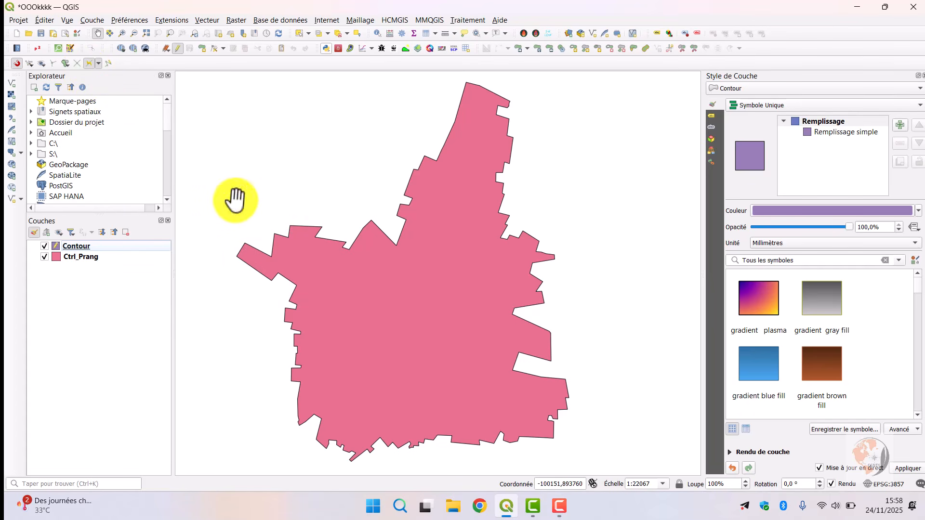
Step: Try tracing a Contour polygon around the Ctrl_Prang boundary with an empty id, and undo the added polygon
left_click(201, 49)
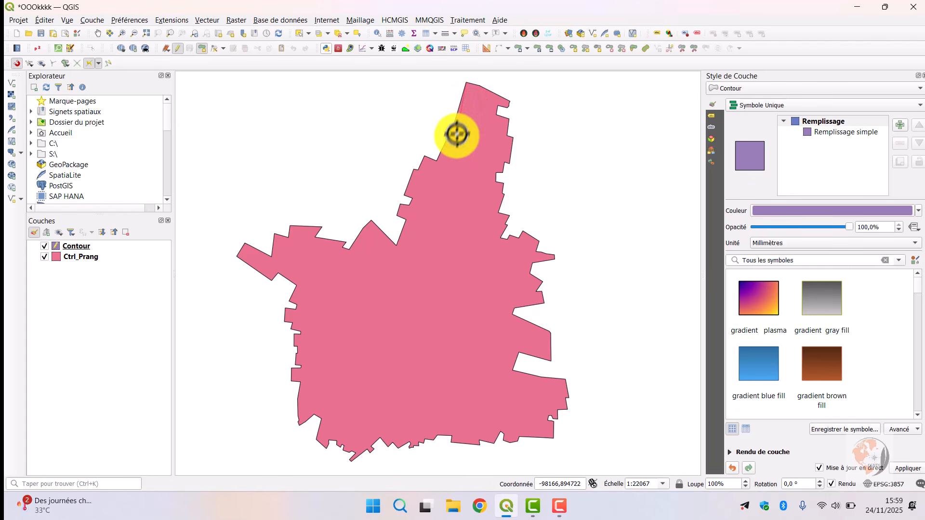
left_click(456, 106)
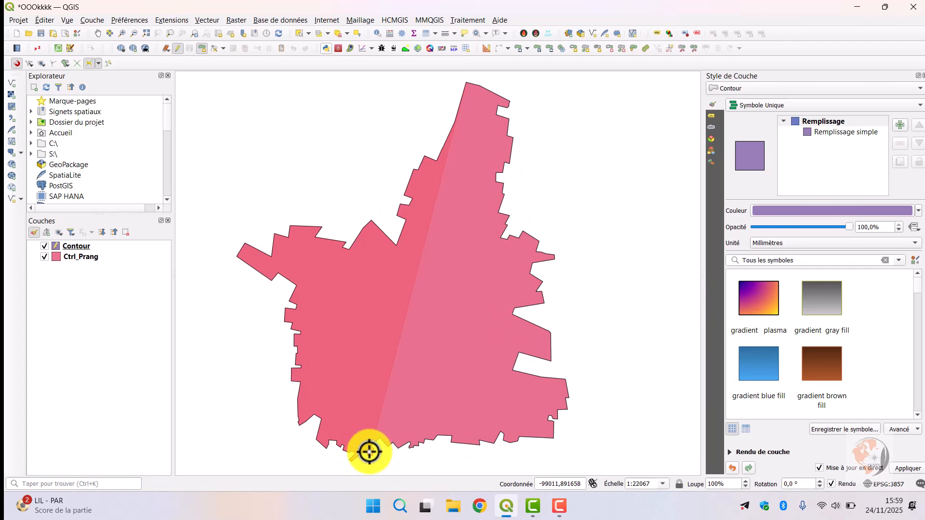
left_click(371, 450)
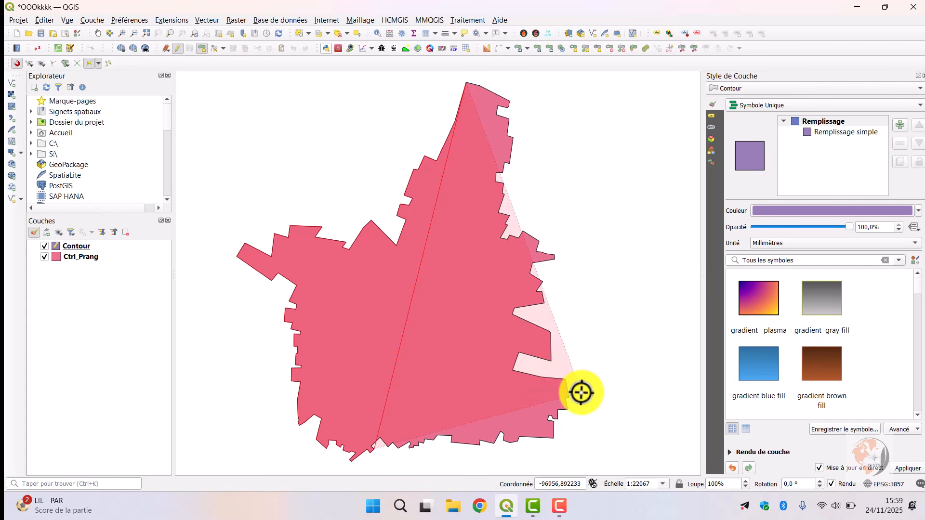
left_click(521, 232)
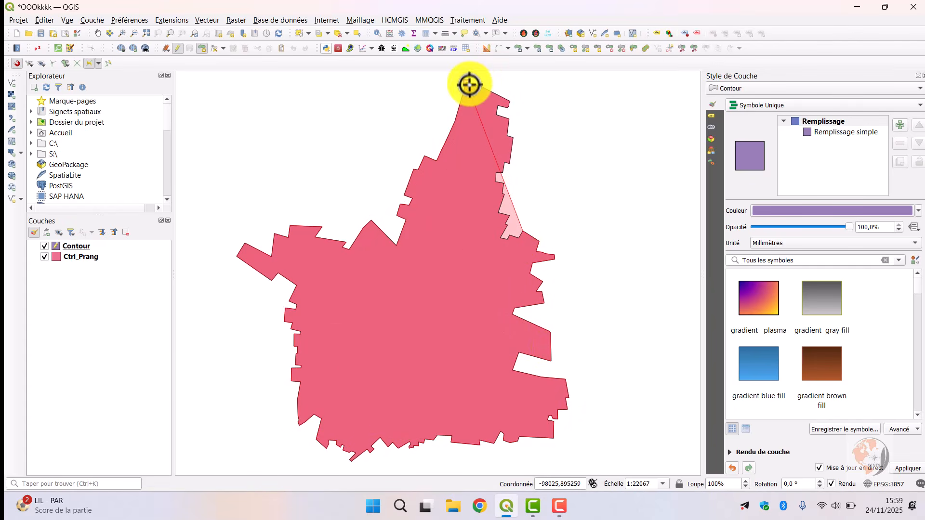
key("Escape")
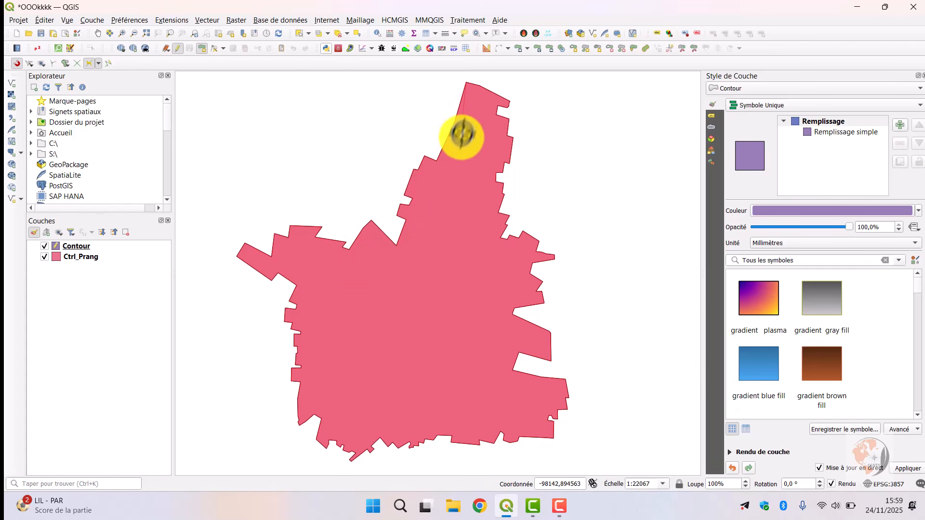
right_click(469, 85)
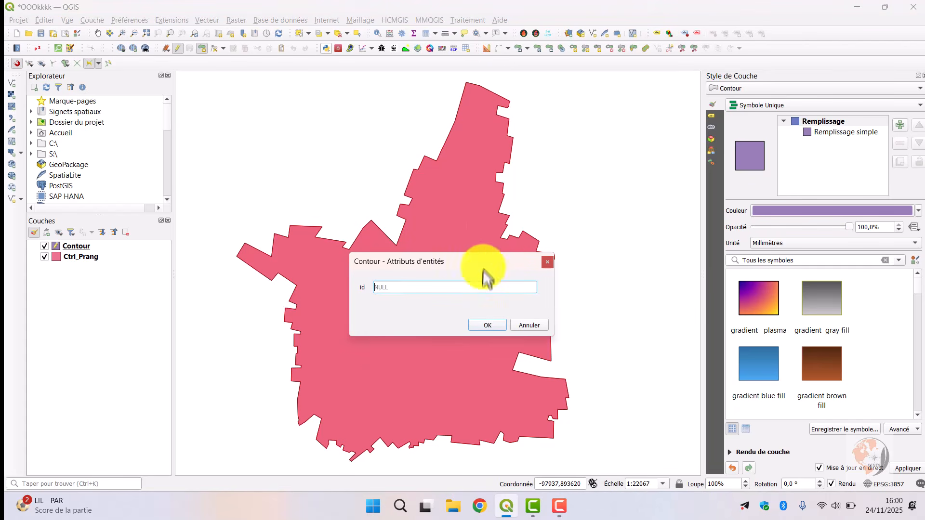
left_click(493, 330)
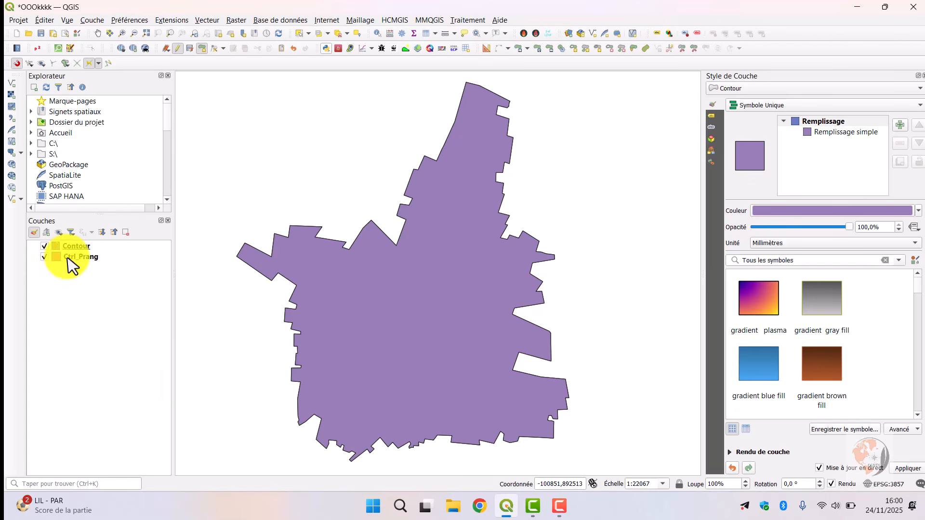
key("ctrl+z")
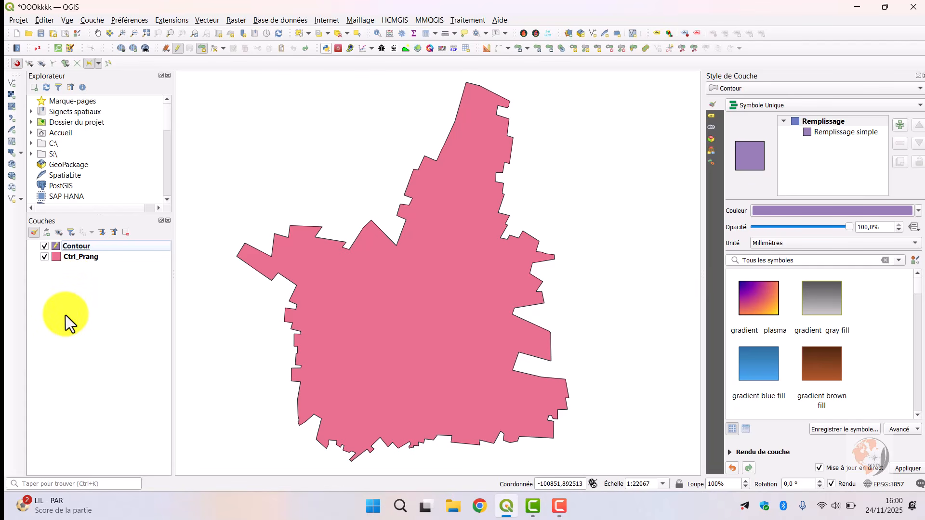
Step: Hide the Ctrl_Prang layer and zoom to the Contour layer to check whether it still holds any features
left_click(44, 257)
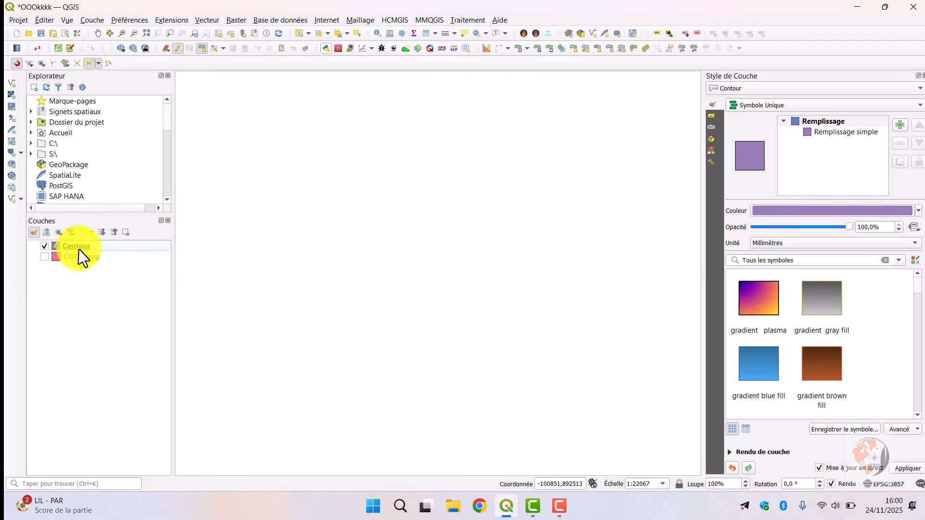
right_click(103, 245)
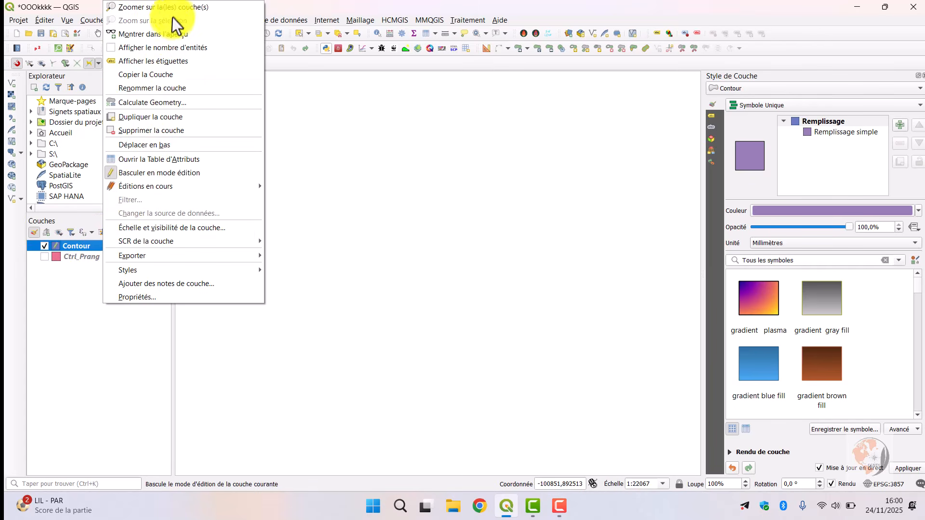
left_click(164, 7)
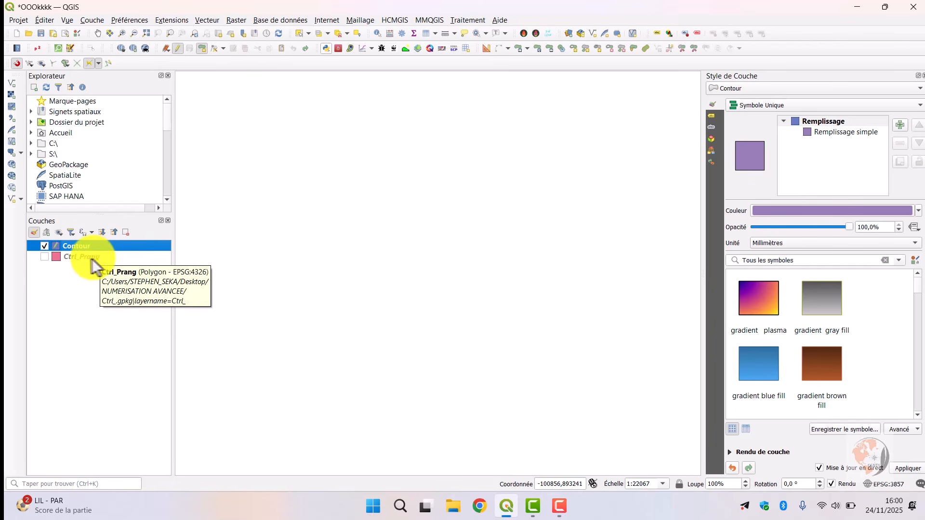
Step: Zoom to the extent of the Ctrl_Prang layer and display both layers with Contour as the active one
left_click(43, 247)
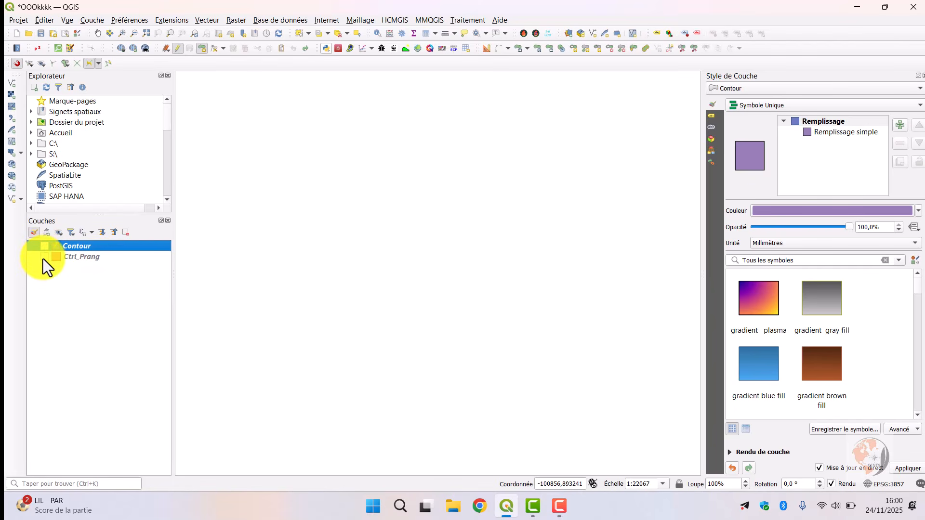
left_click(44, 258)
left_click(81, 258)
right_click(89, 258)
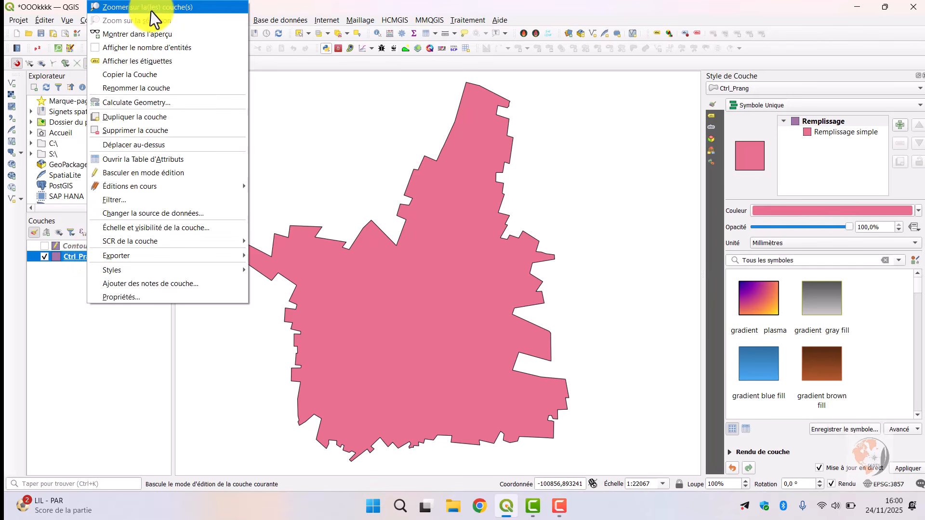
left_click(153, 9)
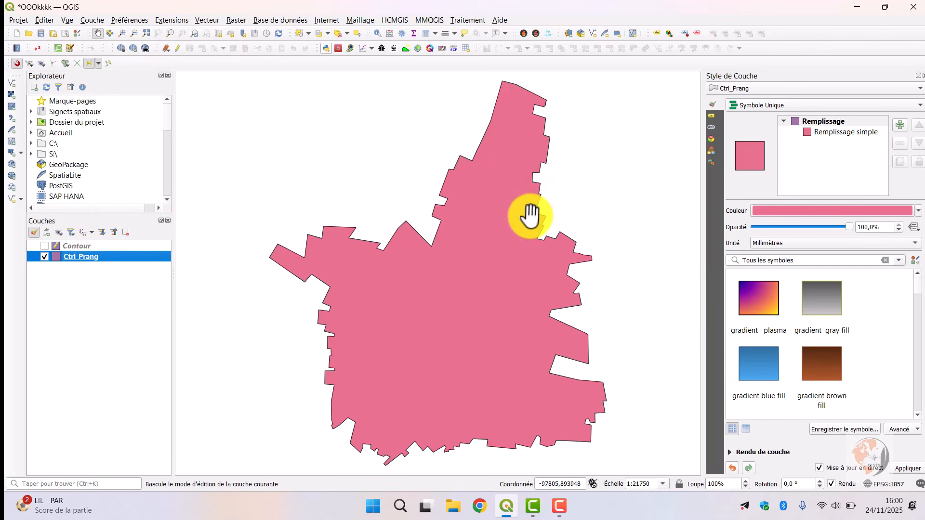
left_click(88, 245)
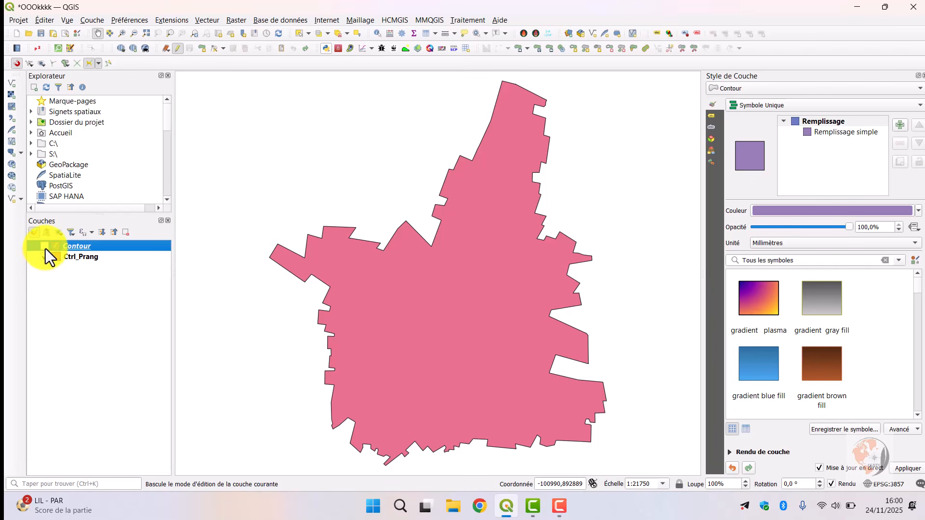
left_click(45, 247)
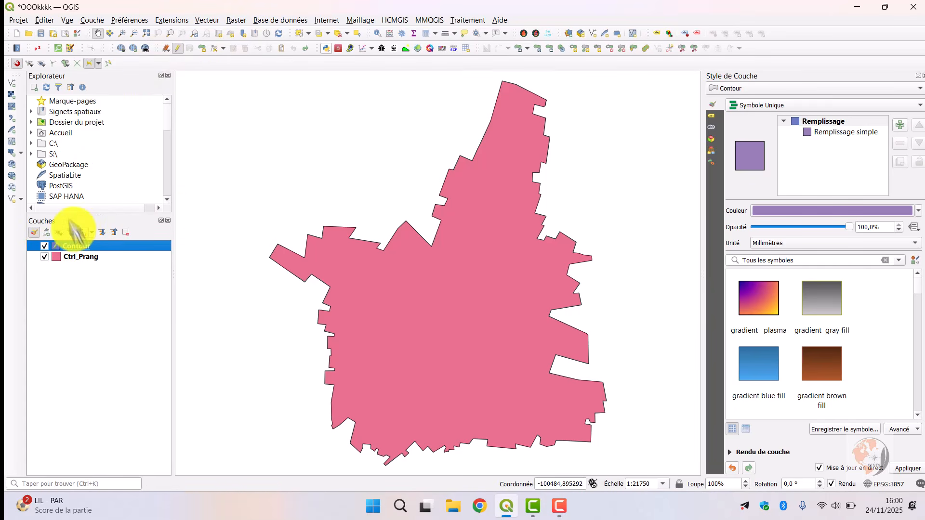
Step: Trace a Contour polygon along the full Ctrl_Prang boundary, accept it with an empty id, and hide the Ctrl_Prang layer
left_click(204, 51)
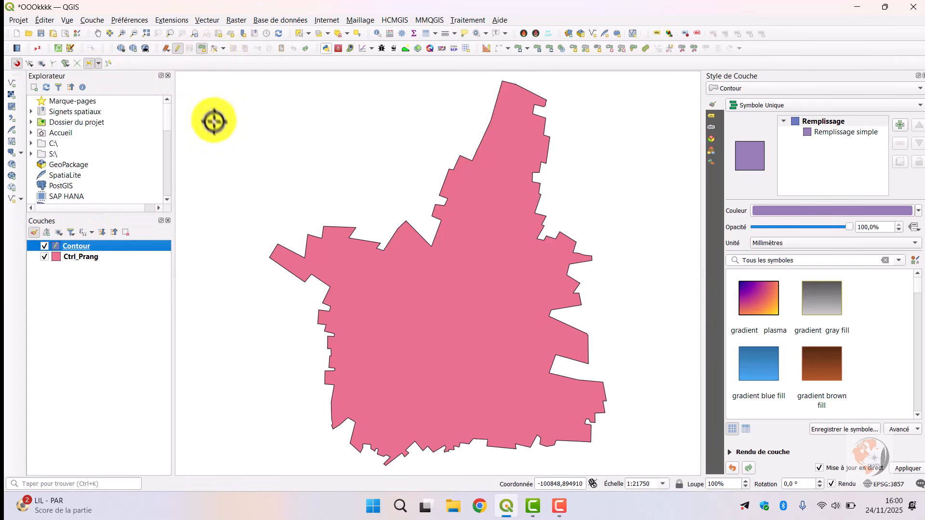
left_click(501, 82)
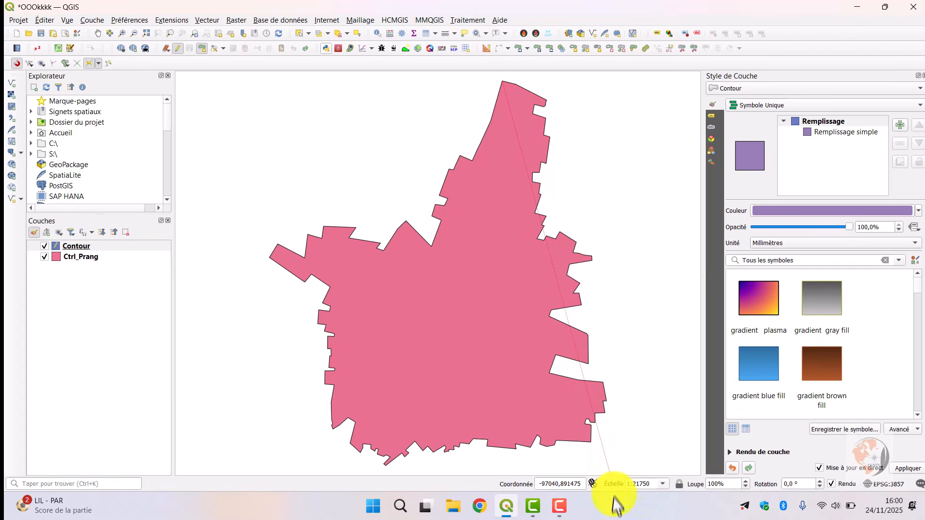
left_click(488, 438)
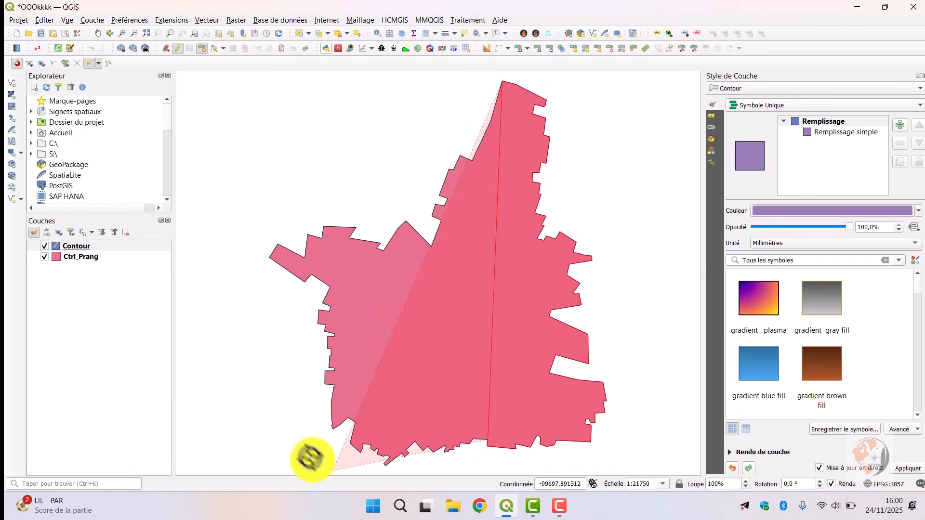
left_click(268, 256)
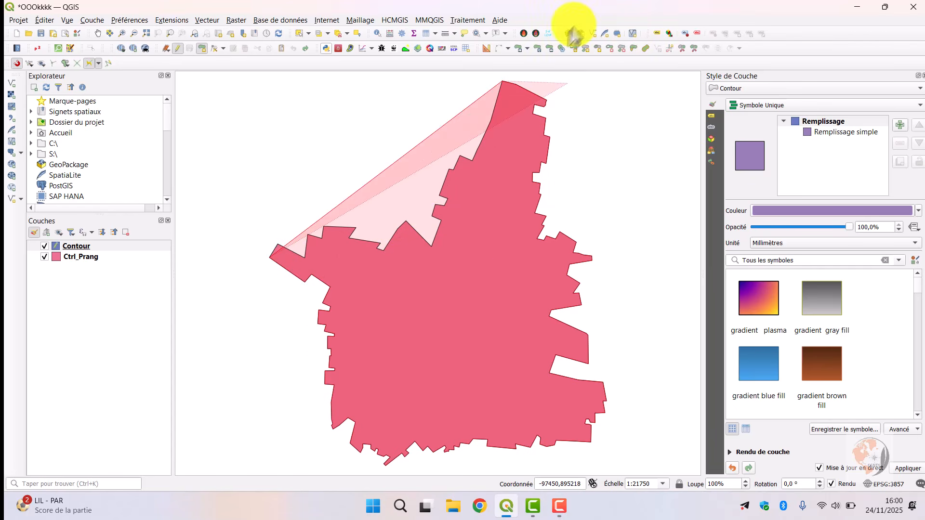
right_click(501, 85)
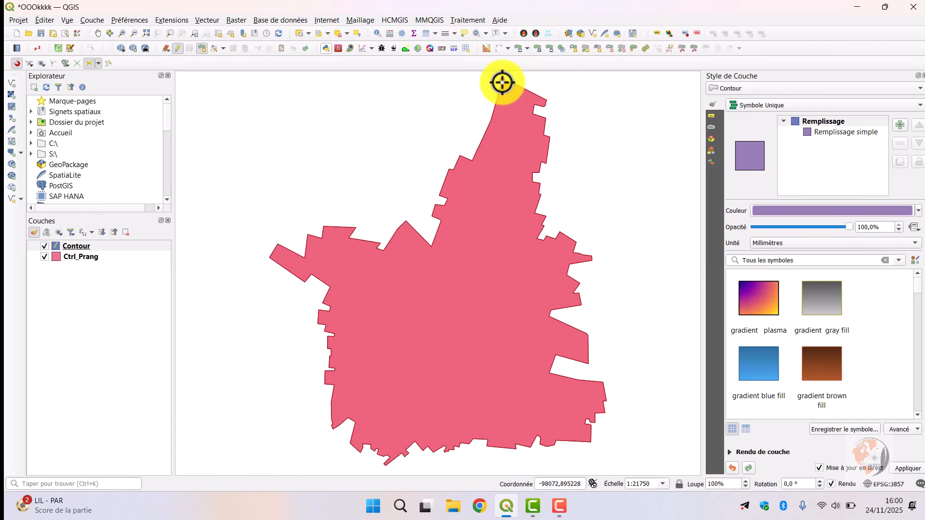
left_click(496, 345)
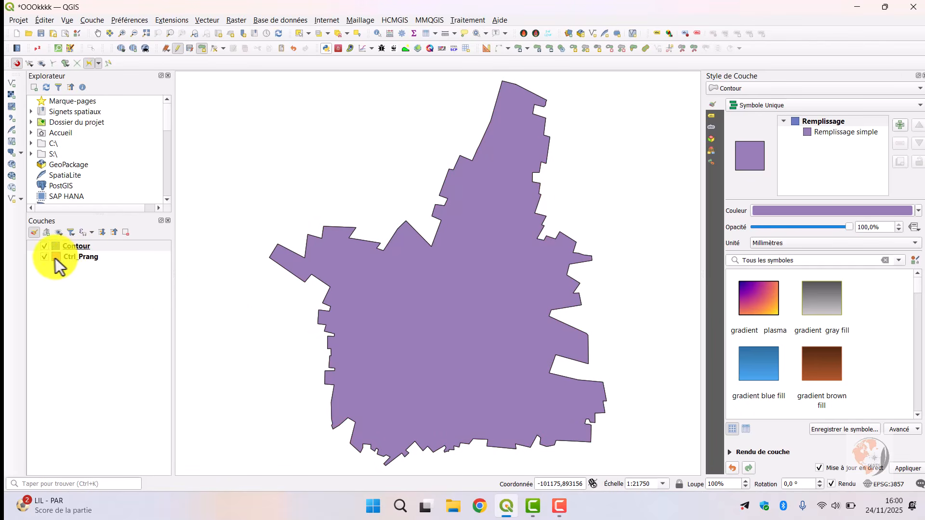
left_click(43, 257)
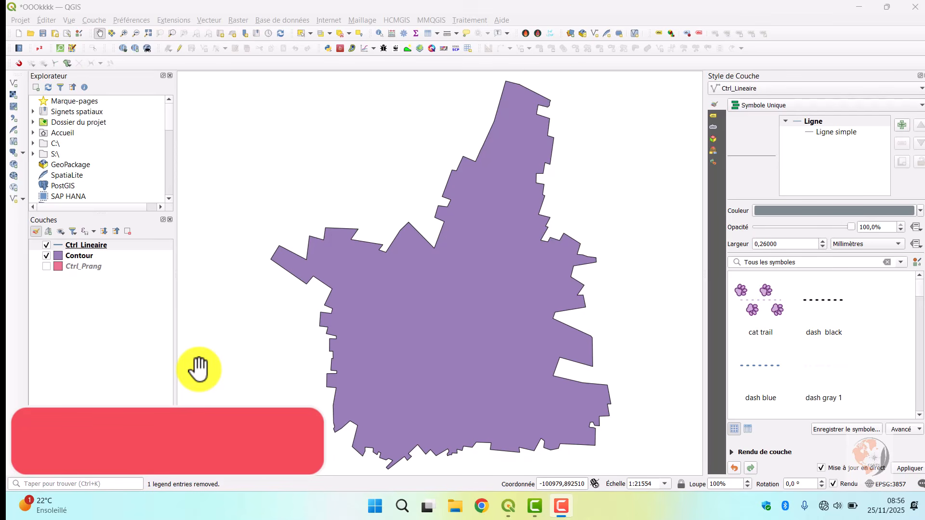
Step: Switch the Ctrl_Lineaire layer into edit mode and activate snapping
left_click_drag(94, 247, 99, 255)
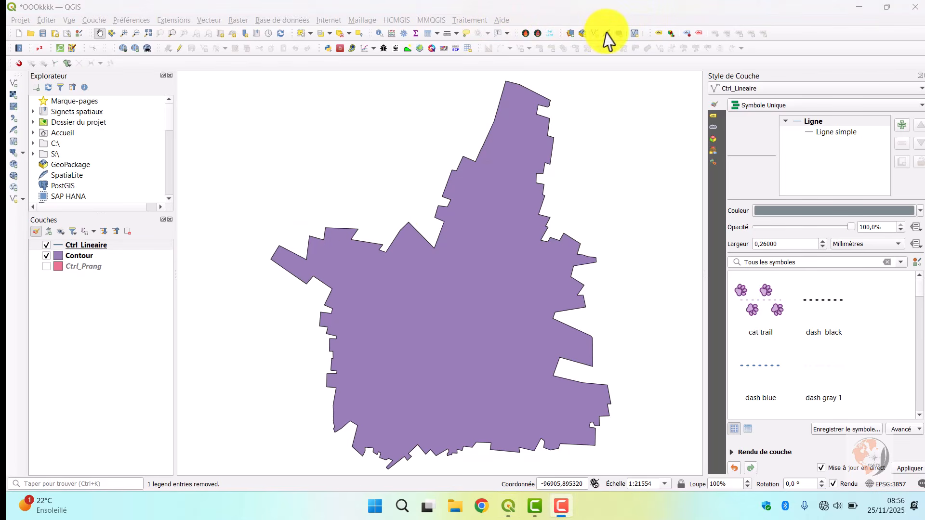
left_click(183, 48)
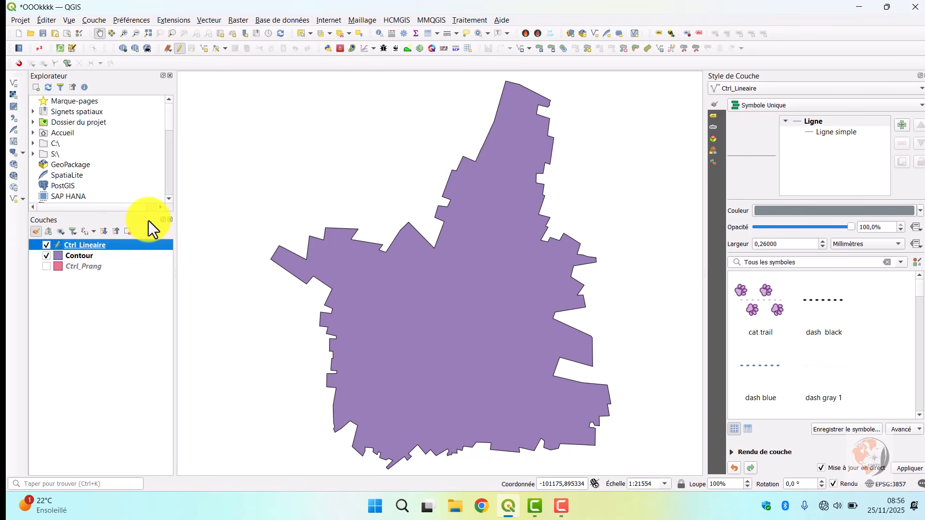
left_click(17, 64)
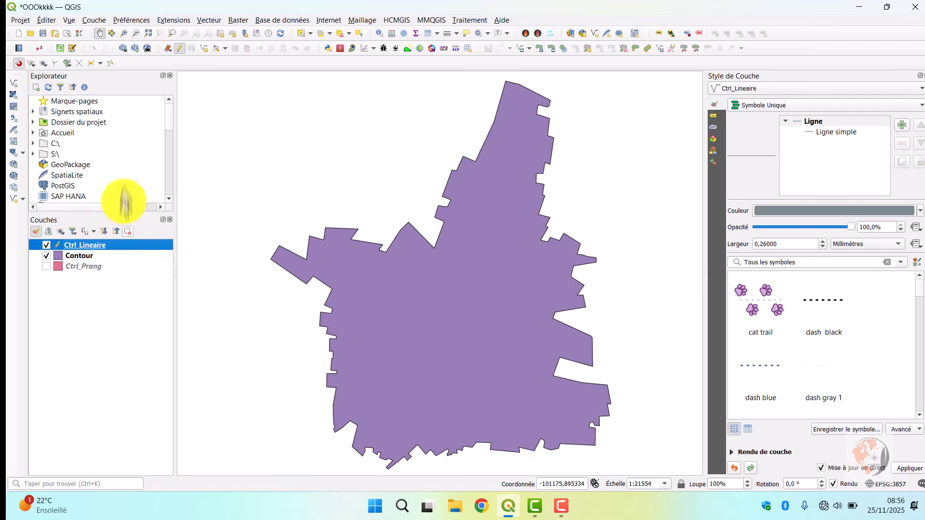
Step: Enable snapping on the Ctrl_Lineaire layer in addition to Contour, and activate tracing
left_click(44, 67)
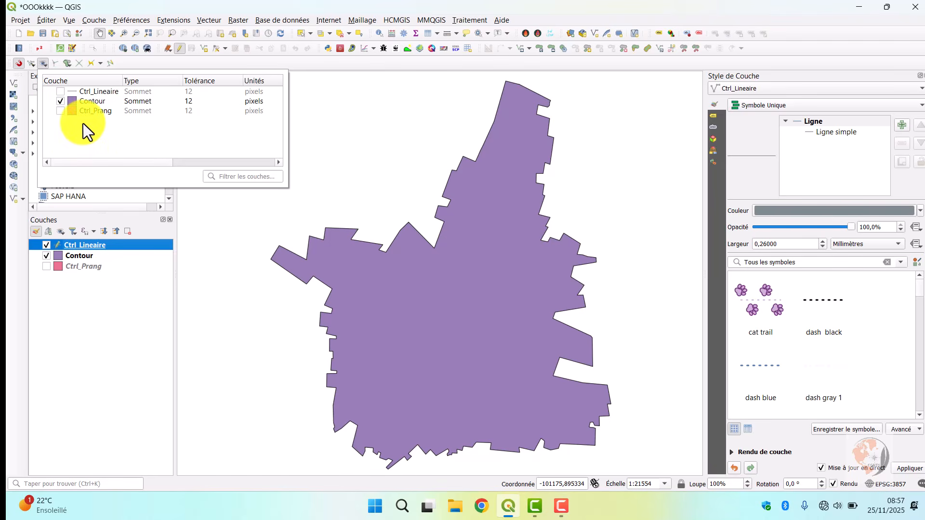
left_click(60, 91)
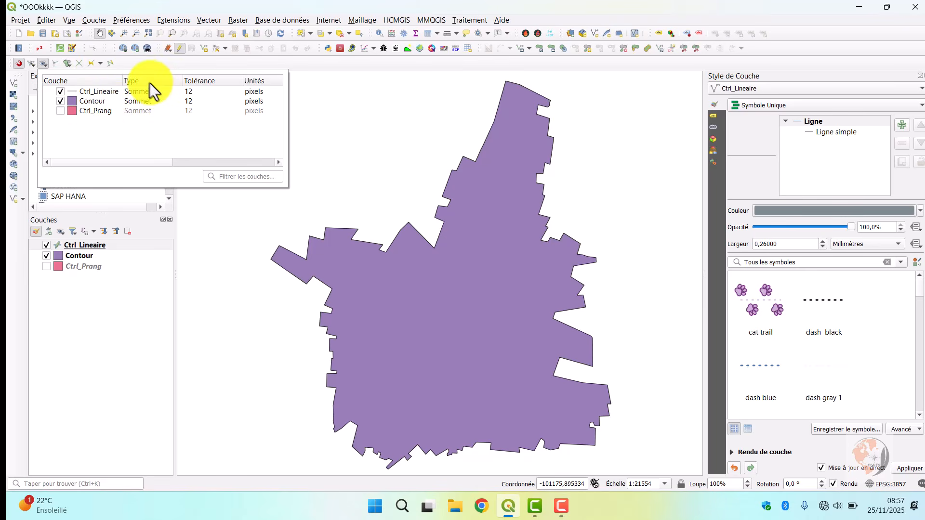
left_click(140, 63)
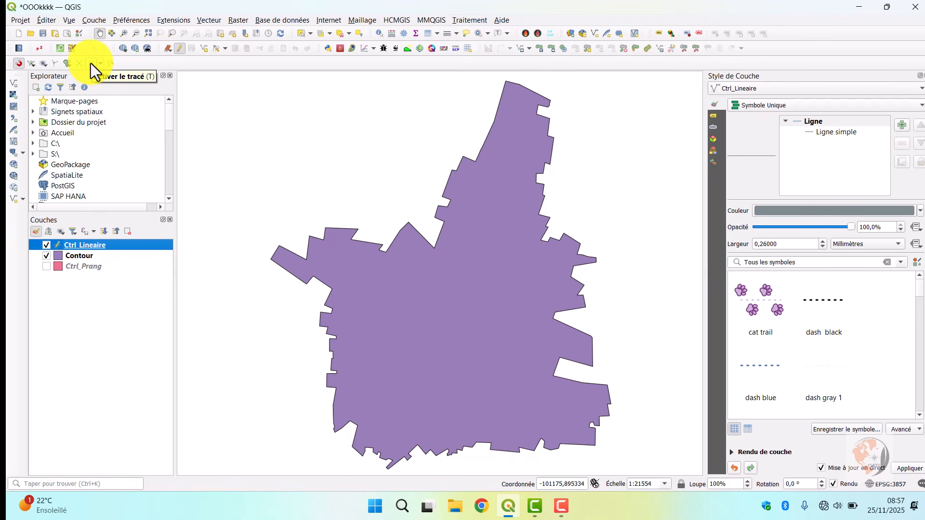
left_click(92, 63)
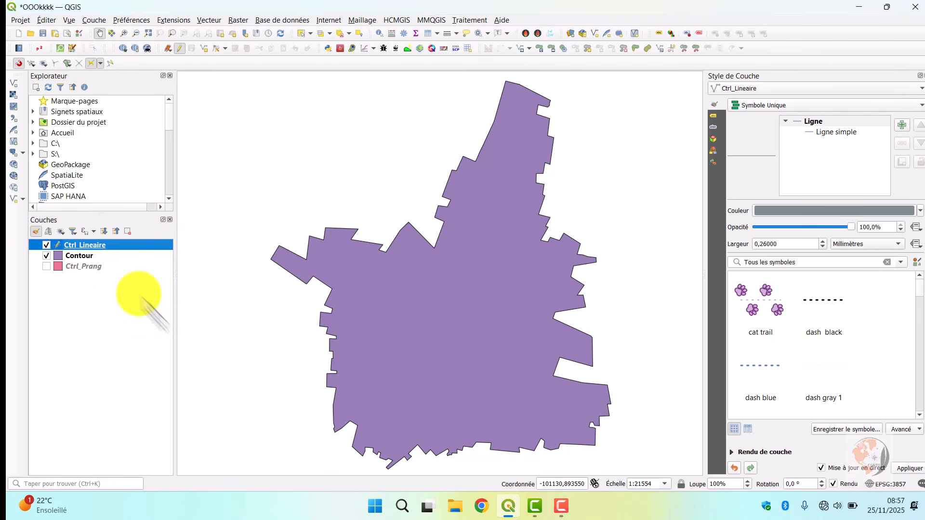
Step: Trace a closed line on the Ctrl_Lineaire layer around the whole boundary of the Contour polygon and accept its attributes
left_click(204, 49)
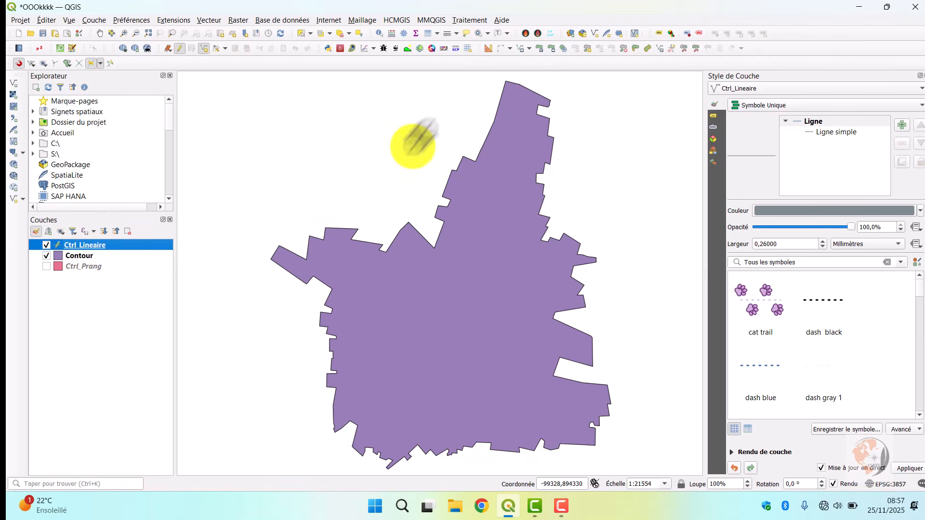
left_click(505, 82)
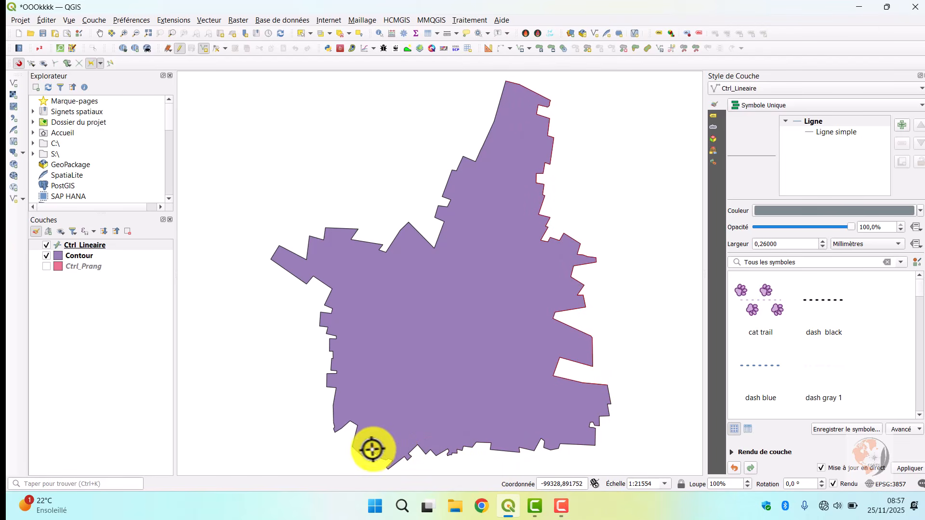
left_click(335, 434)
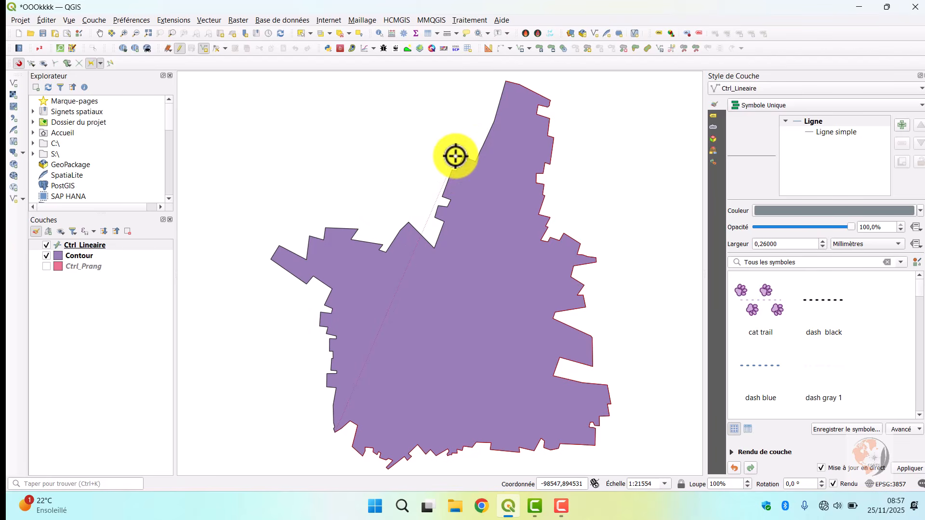
left_click(505, 82)
right_click(489, 140)
left_click(488, 380)
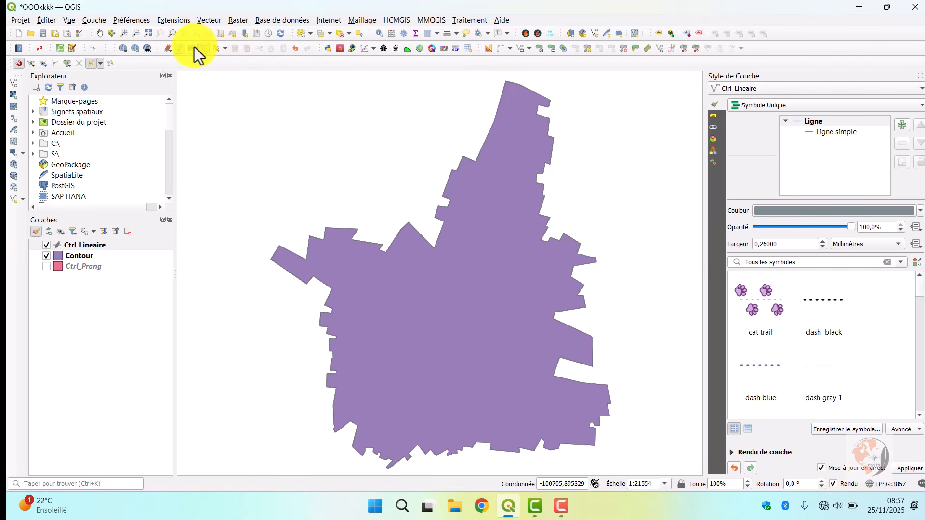
Step: Save the Ctrl_Lineaire edits and end its edit mode, and hide the Contour layer
left_click(191, 48)
left_click(179, 48)
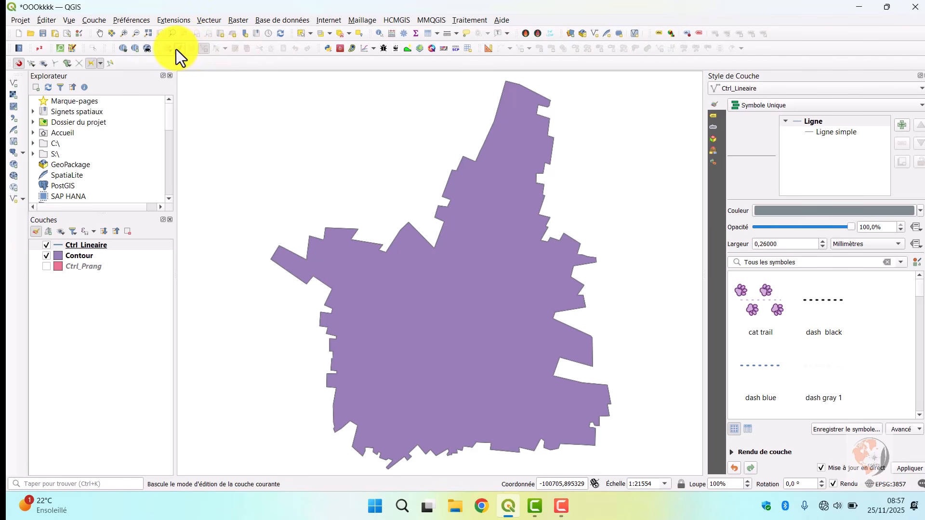
left_click(47, 256)
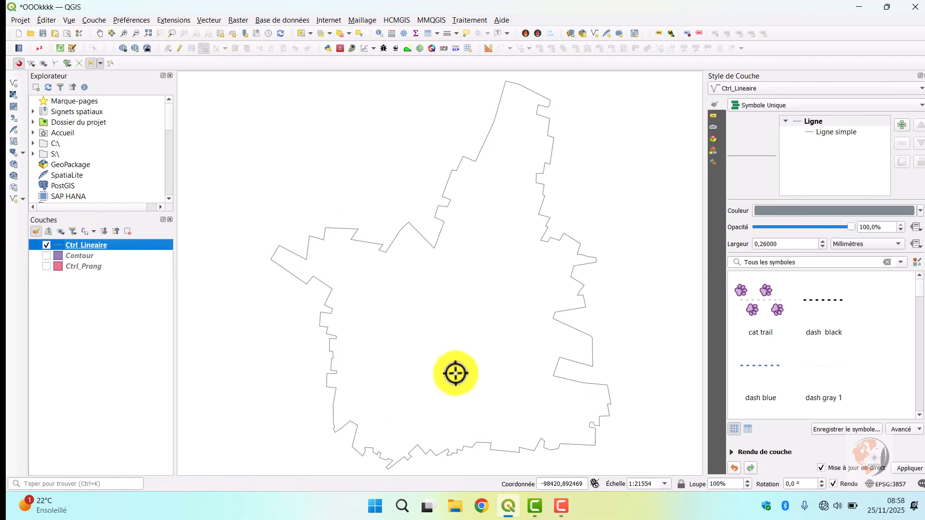